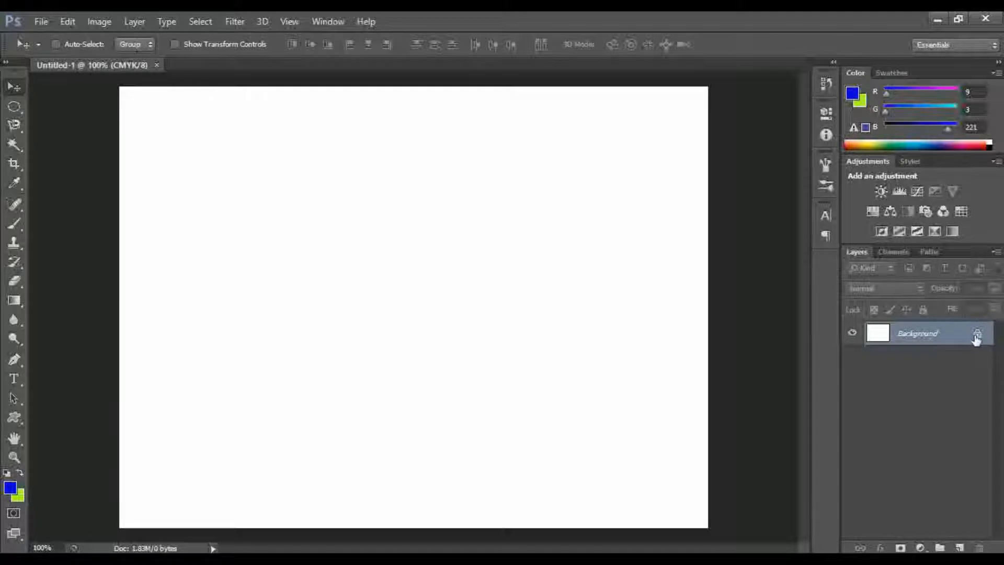
- Unlock the Background layer as Layer 0 and add a new empty layer above it
double_click(976, 339)
left_click(638, 184)
left_click(961, 547)
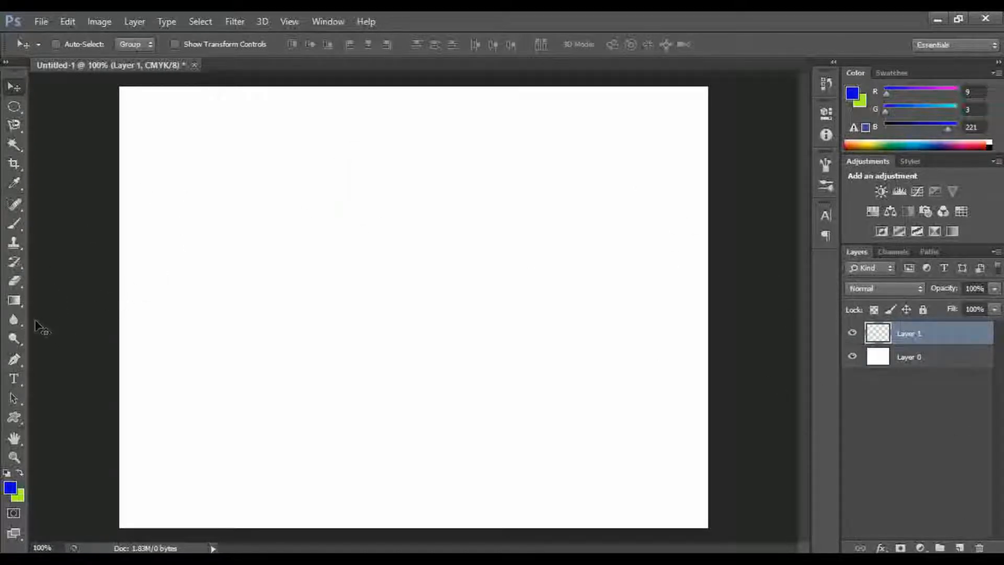
- Start a horizontal text line in the upper-left area of the canvas
left_click(15, 377)
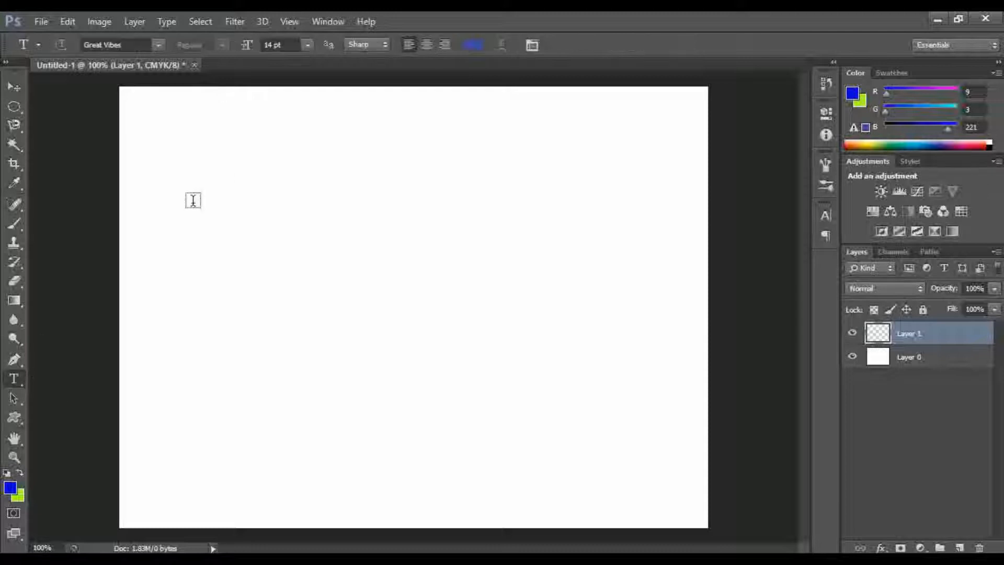
left_click(193, 201)
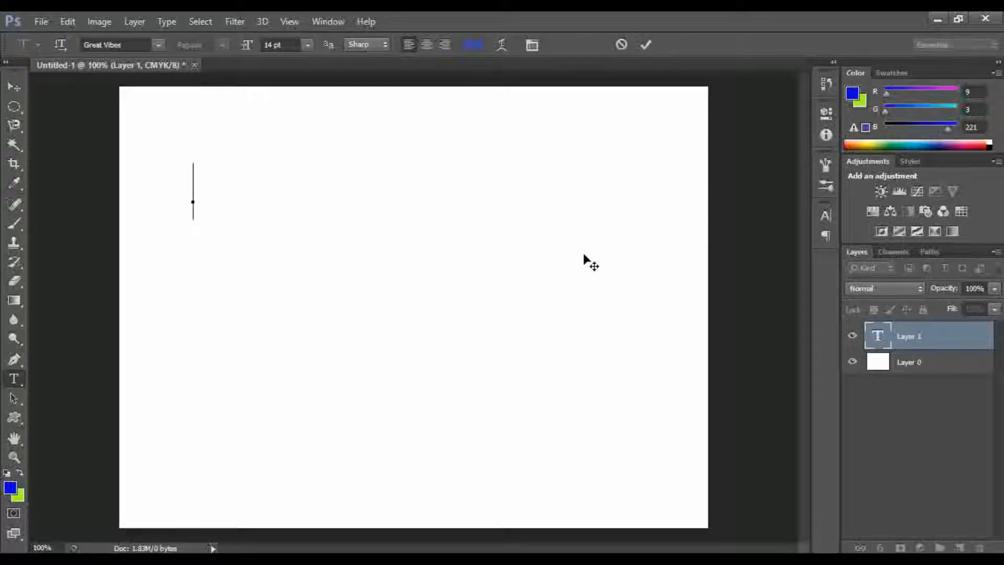
type("vichu")
key("BackSpace")
key("BackSpace")
key("BackSpace")
key("BackSpace")
key("BackSpace")
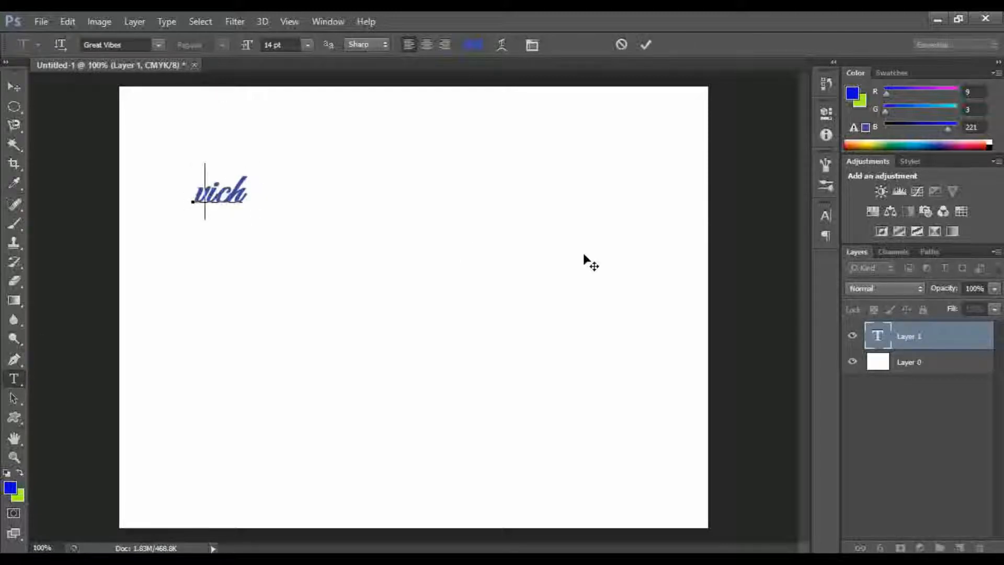
- Set the font to Agency FB and enter the text "vichu"
left_click(158, 44)
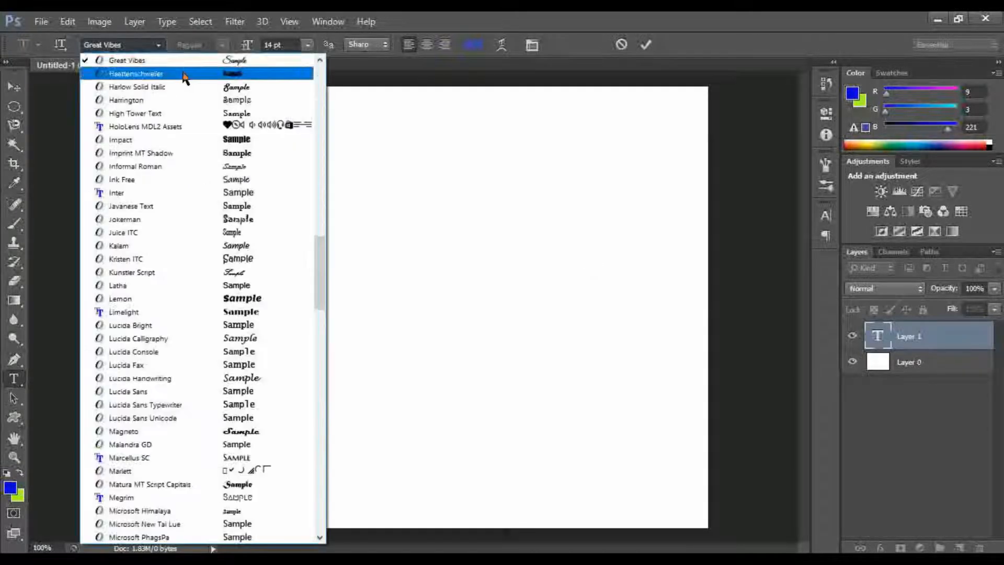
scroll(261, 105, "up", 15)
left_click(225, 61)
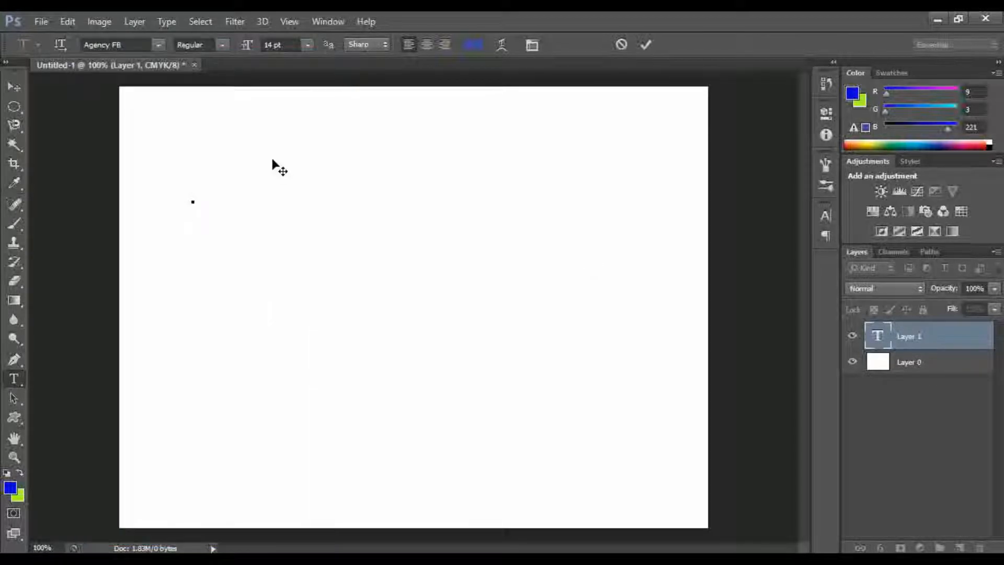
type("vichu")
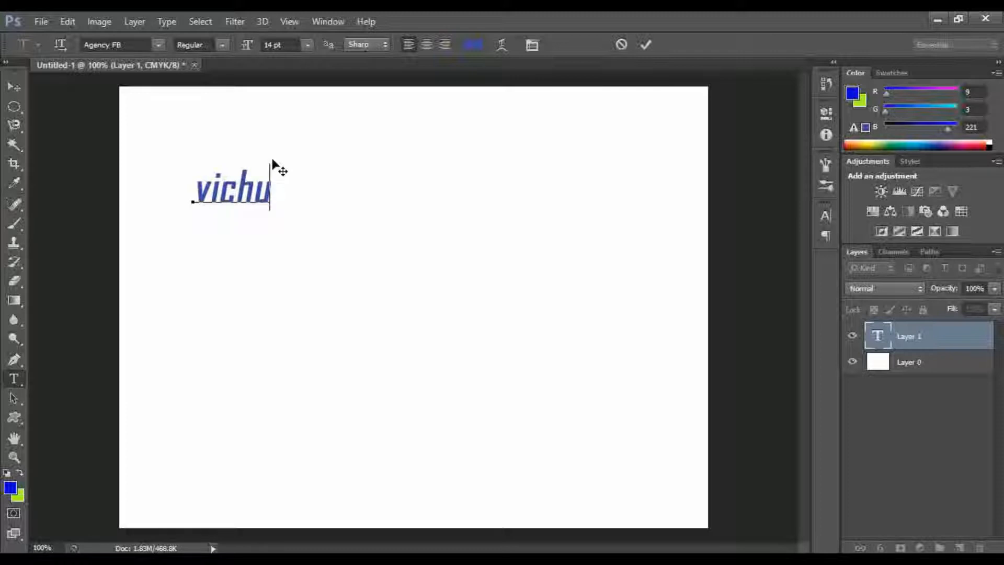
left_click(646, 45)
- Add a separate text line "creation" just below the "vichu" text
left_click(183, 237)
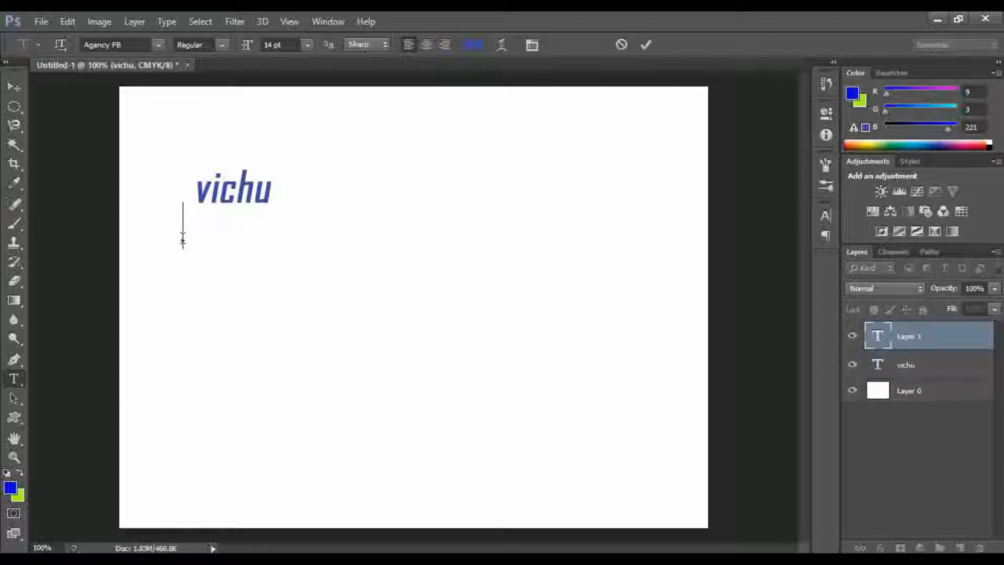
type("crea")
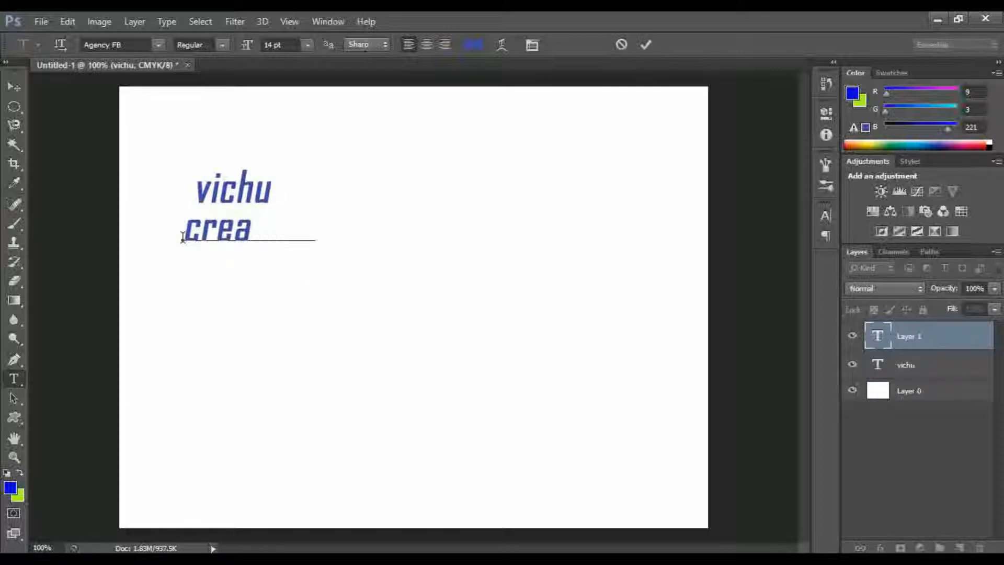
type("tion")
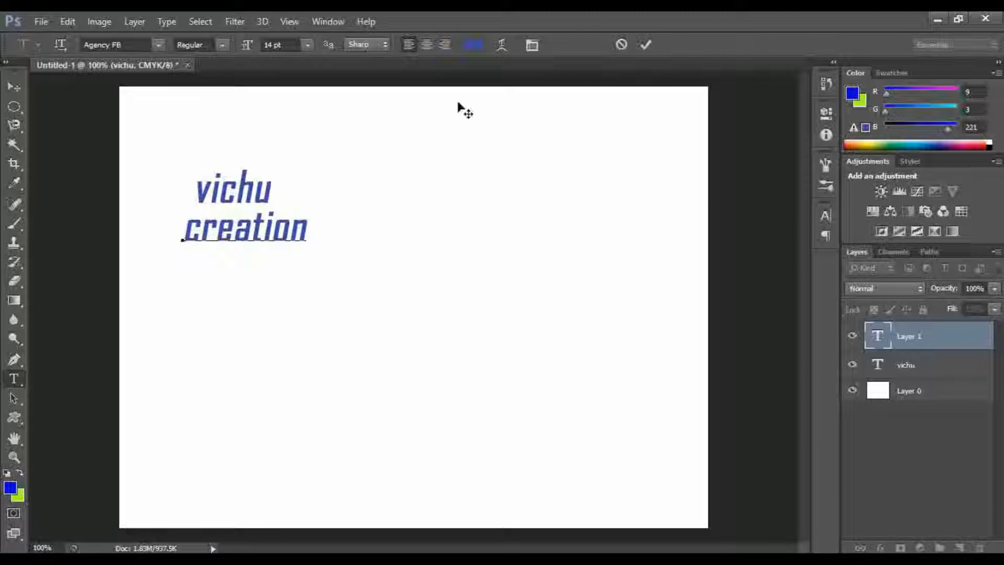
left_click(646, 45)
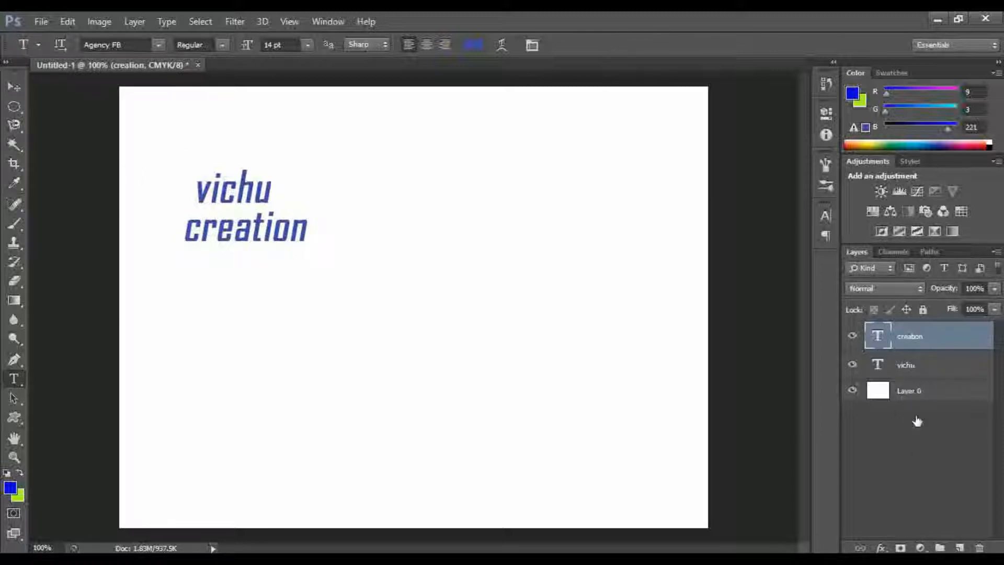
- Draw a blue circular ring custom shape about 479 × 457 px on a new layer directly above Layer 0
left_click(920, 391)
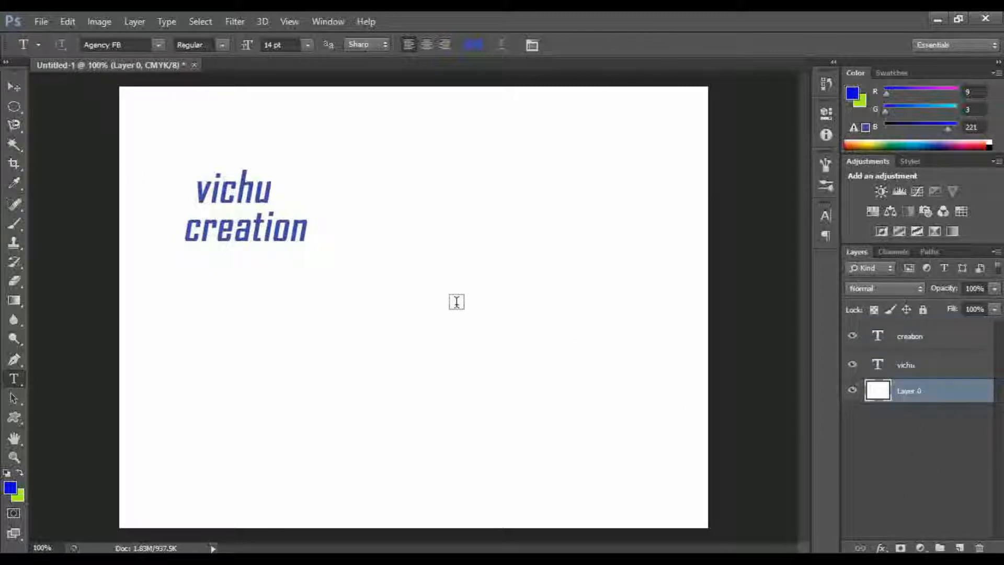
left_click(960, 548)
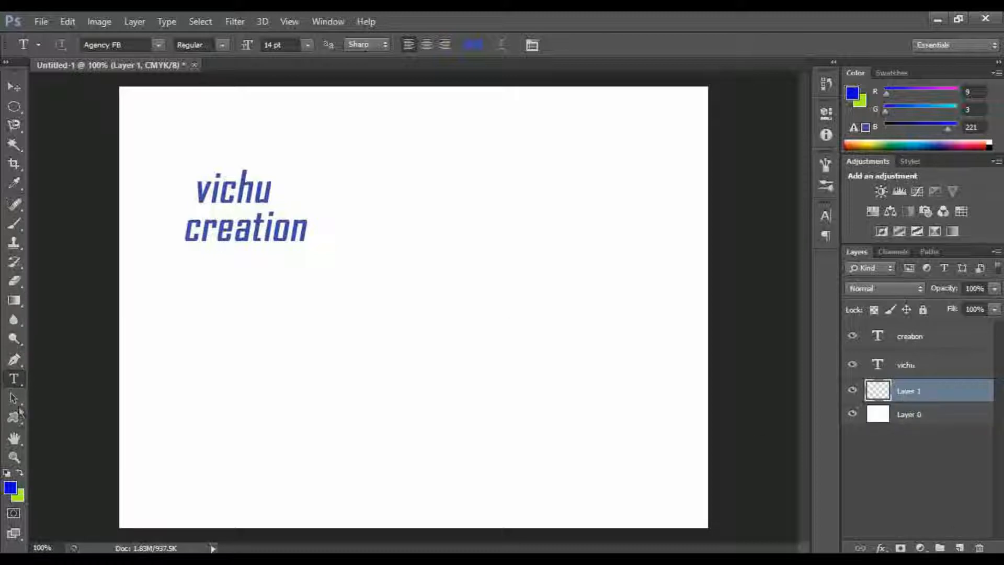
left_click(16, 417)
left_click(566, 46)
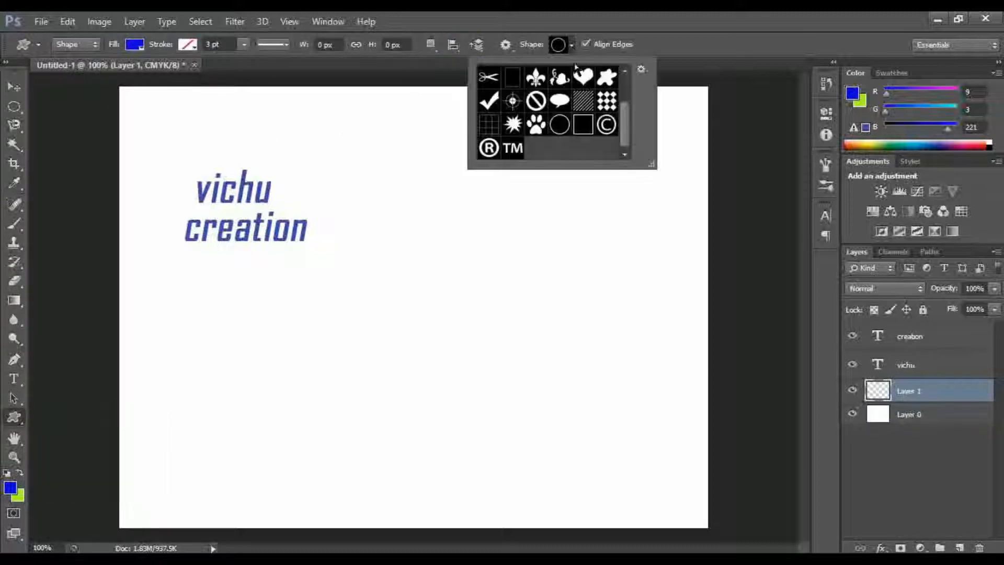
left_click(341, 293)
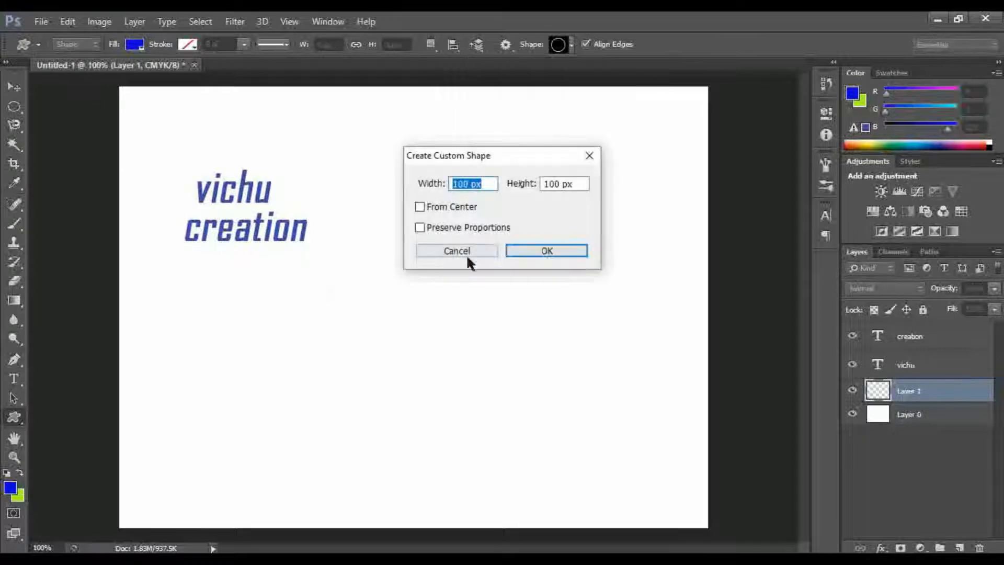
left_click(476, 255)
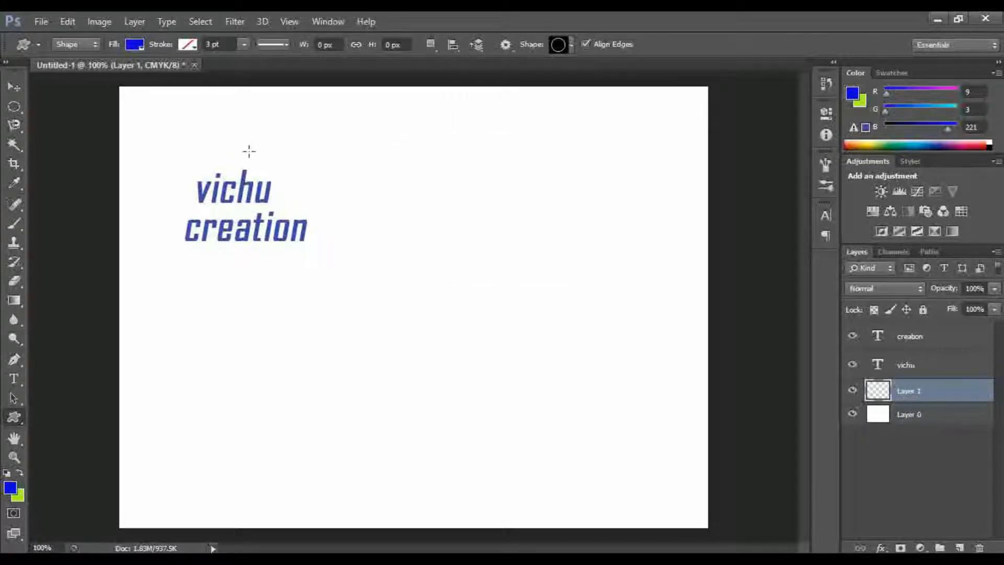
left_click_drag(249, 151, 600, 484)
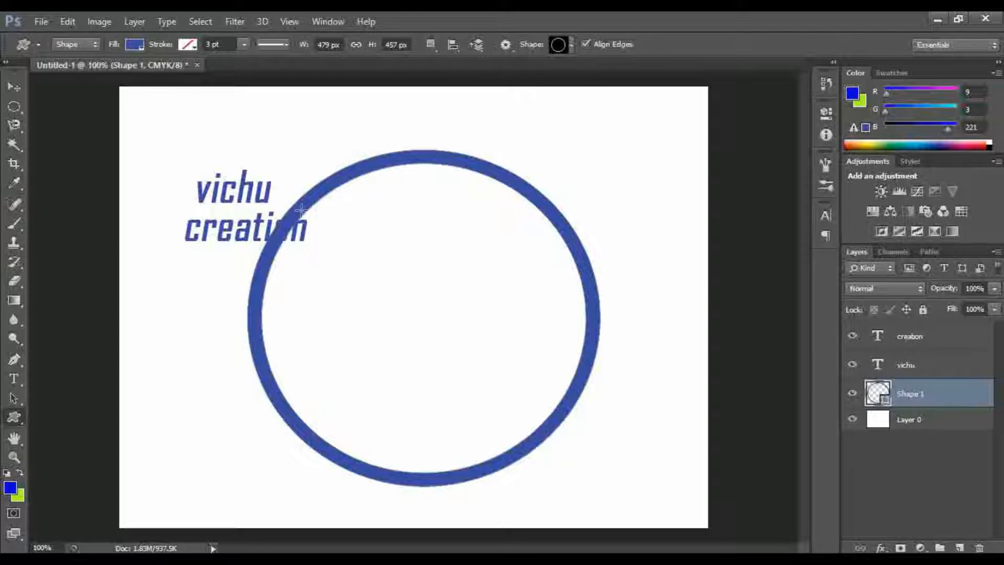
- Reposition the ring around the canvas centre and enlarge it to about 597 × 518 px
key("ctrl+t")
left_click_drag(424, 333, 416, 304)
left_click_drag(586, 288, 620, 288)
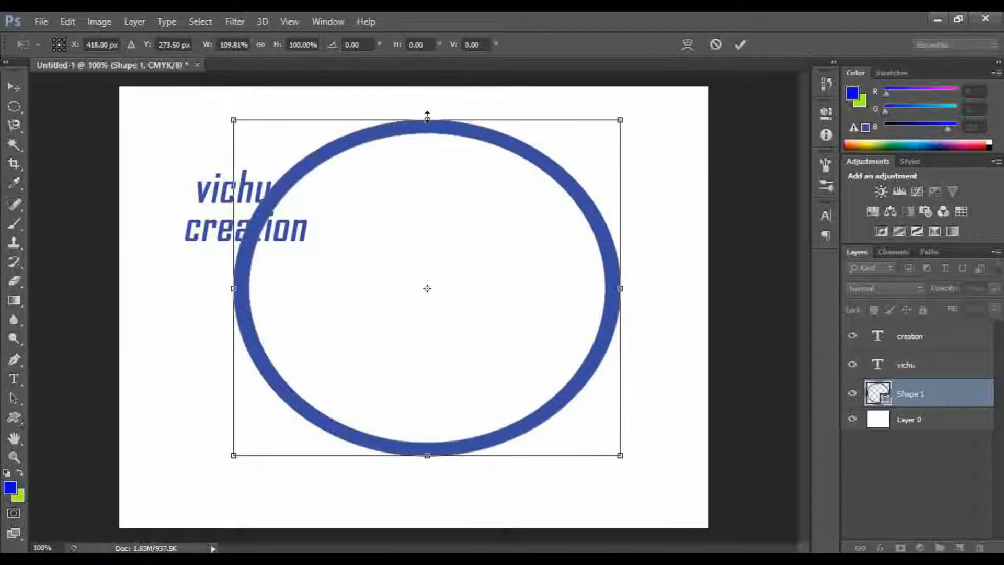
left_click_drag(427, 115, 427, 108)
left_click_drag(233, 288, 218, 288)
left_click_drag(419, 454, 421, 469)
left_click_drag(412, 409, 405, 413)
left_click_drag(211, 473, 197, 490)
left_click_drag(613, 118, 622, 111)
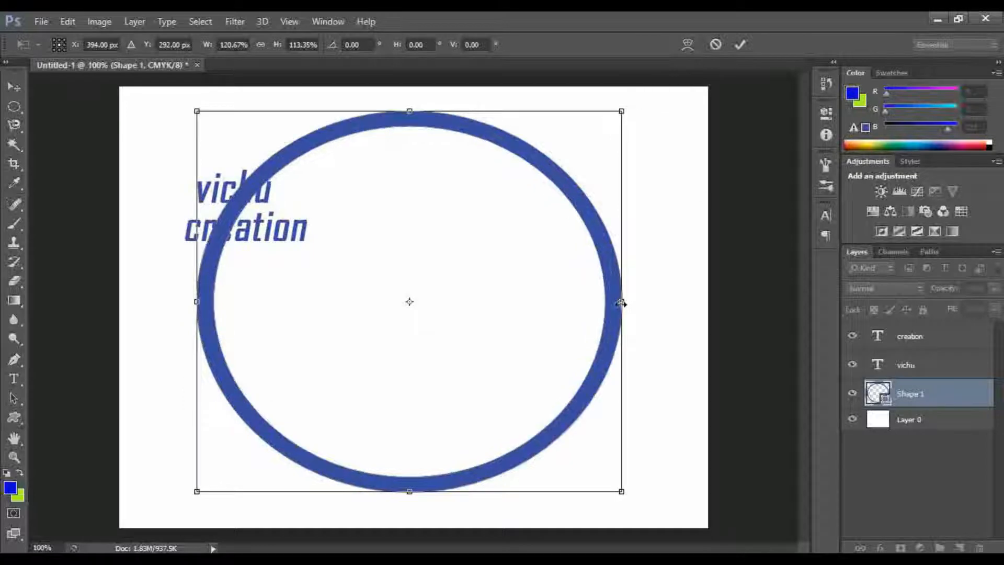
left_click_drag(621, 301, 632, 301)
left_click_drag(197, 301, 193, 302)
key("Return")
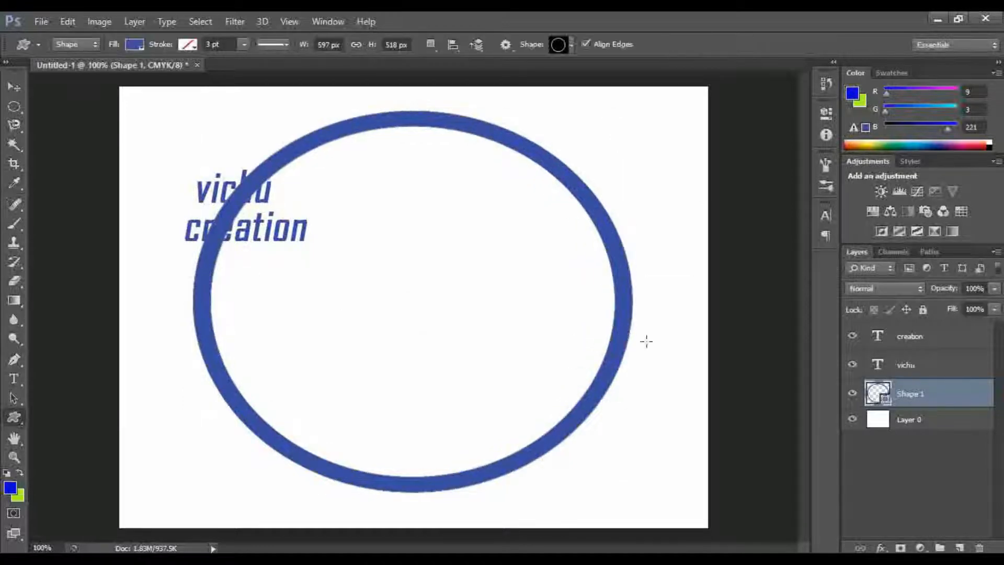
- Change the ring shape's fill colour to black (000000)
double_click(870, 395)
left_click(549, 446)
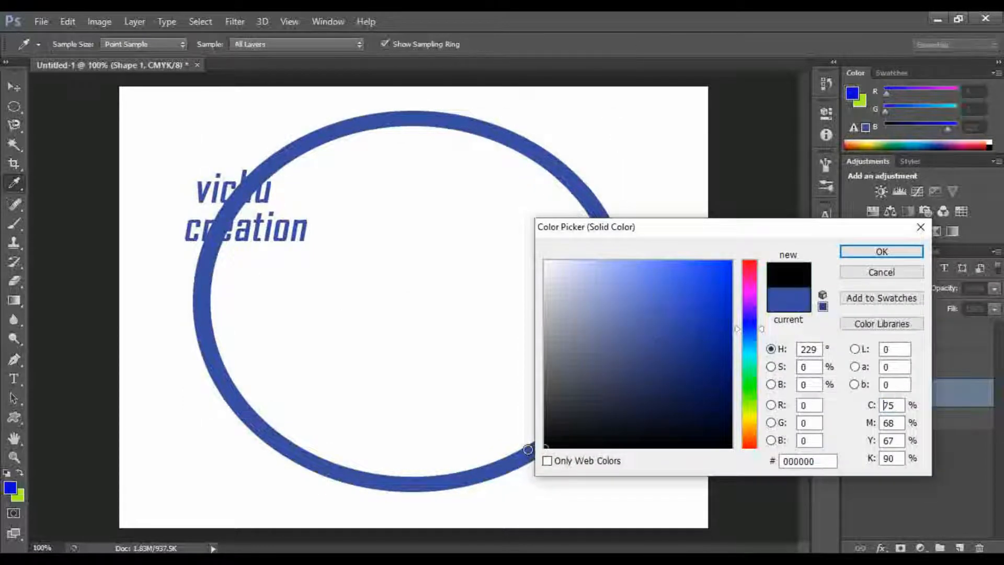
left_click(889, 251)
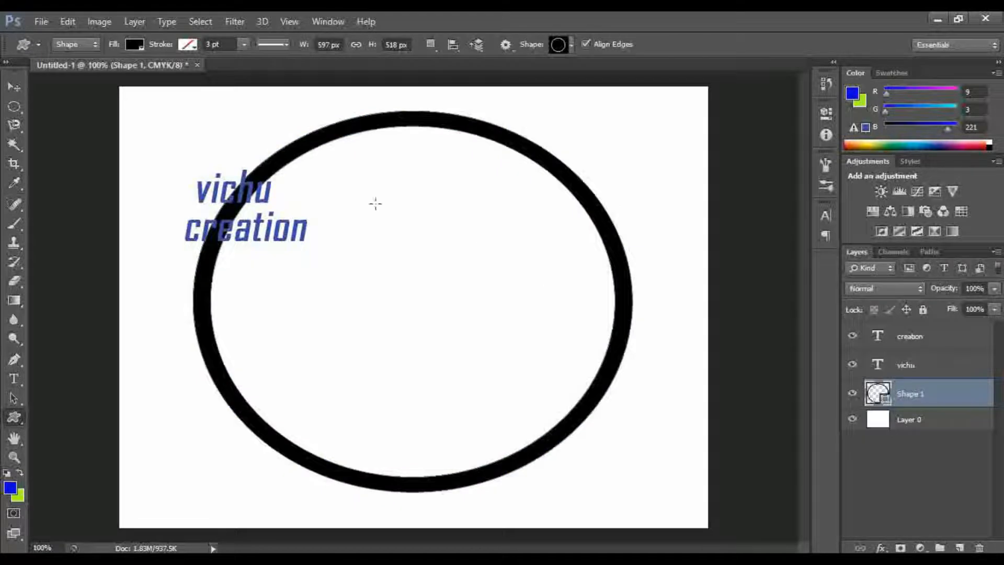
- Enable the Bevel & Emboss and Drop Shadow layer effects on the ring shape
left_click(909, 365)
left_click(907, 392)
left_click(881, 548)
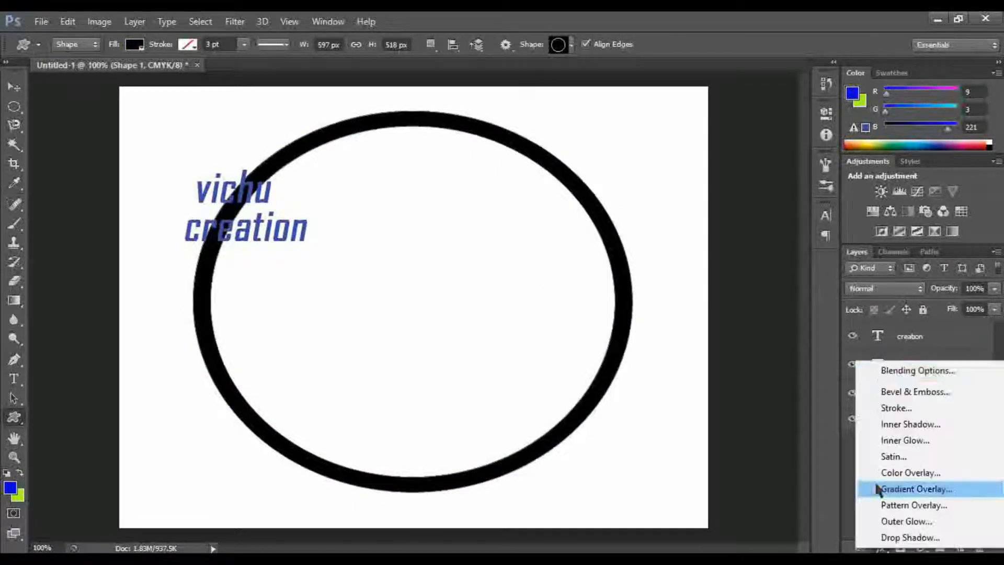
left_click(918, 370)
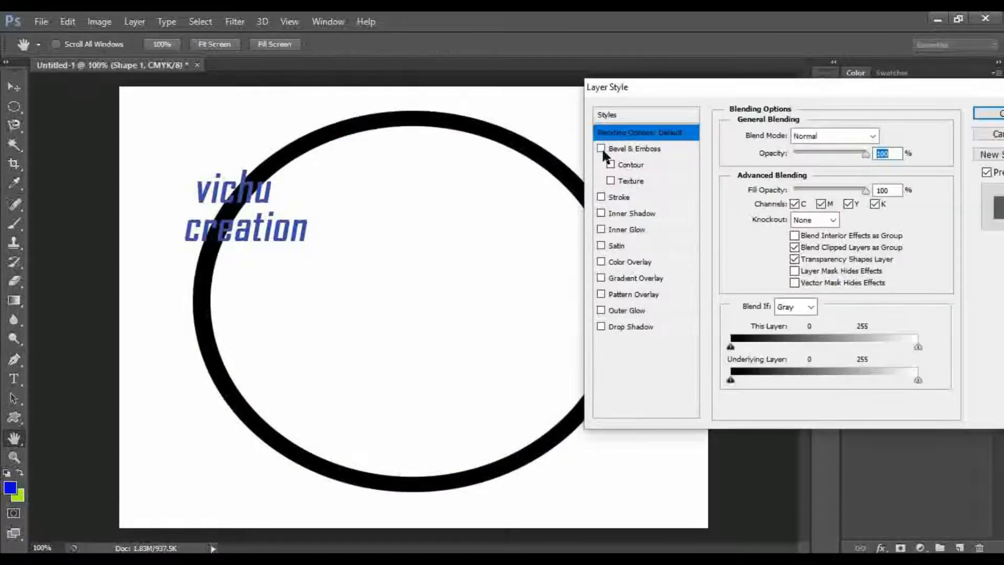
left_click(601, 148)
left_click_drag(644, 93, 660, 92)
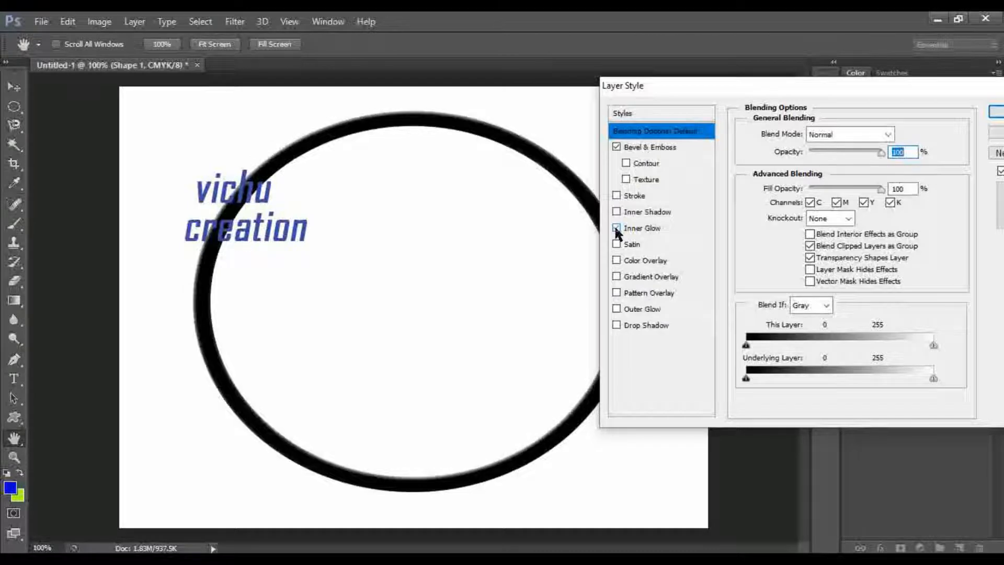
left_click(617, 325)
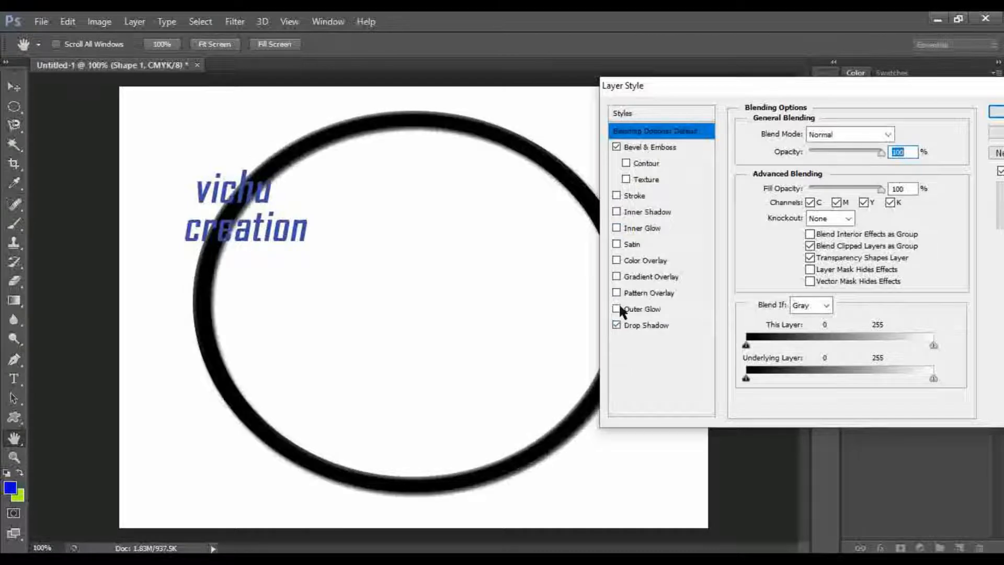
left_click(618, 308)
left_click(618, 309)
- Set the ring's bevel size to 27 px, angle to 180°, altitude to 26° and gloss contour to the V-shaped curve
left_click(650, 148)
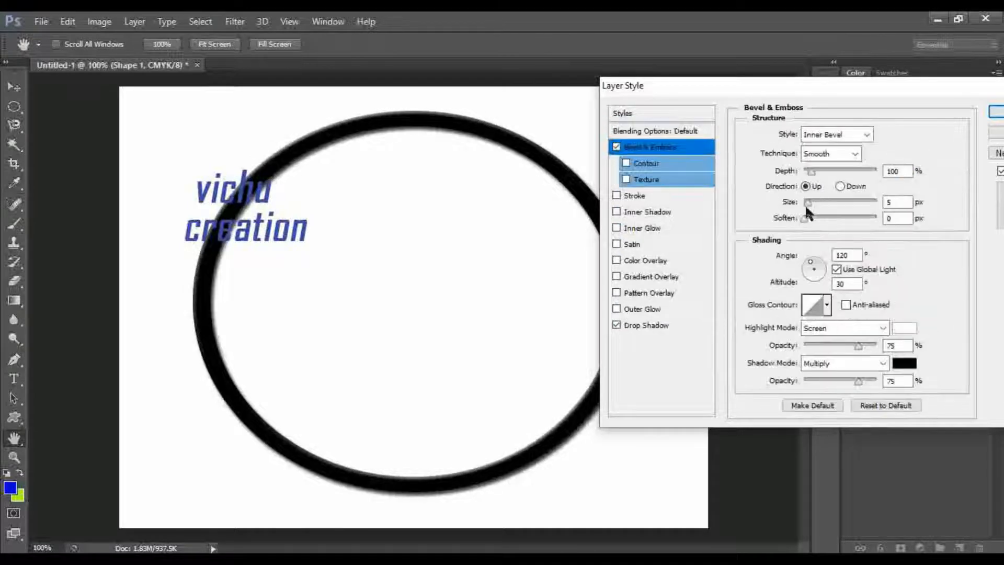
left_click_drag(808, 202, 816, 202)
left_click_drag(814, 268, 801, 265)
left_click(827, 305)
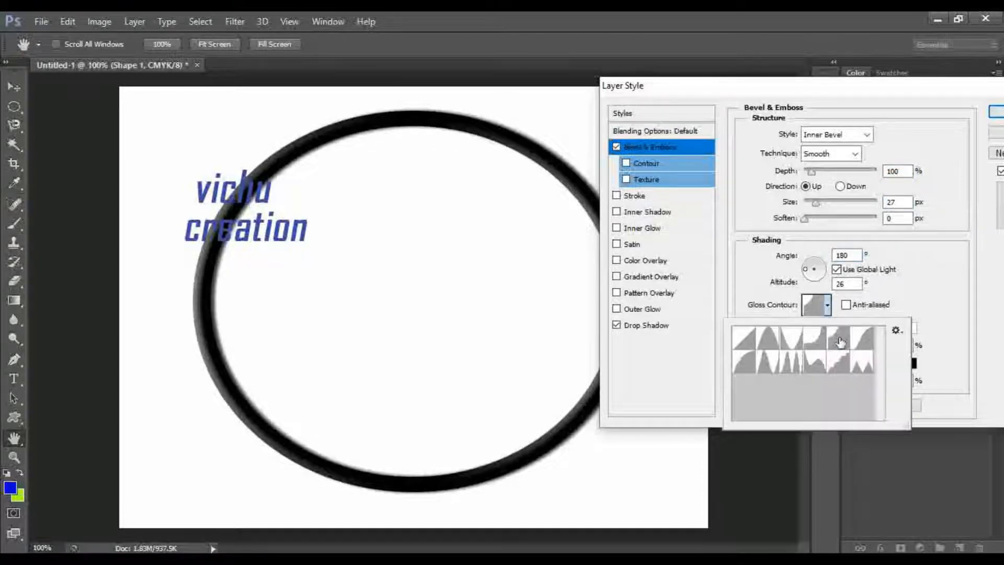
left_click(841, 348)
left_click(817, 342)
left_click(797, 347)
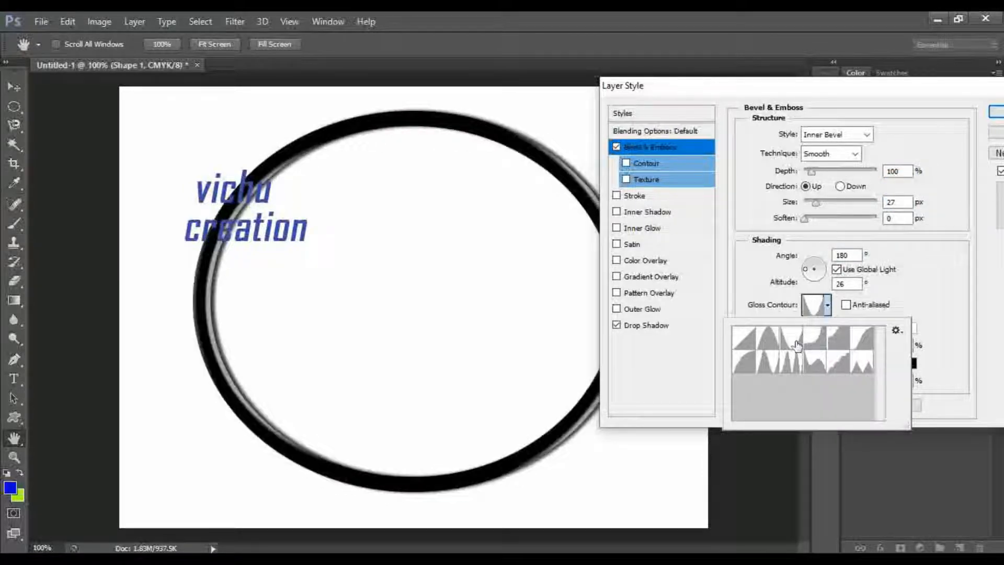
left_click(886, 233)
- Enable Inner Glow on the ring, apply the layer style and collapse the layer's effects list
left_click(617, 228)
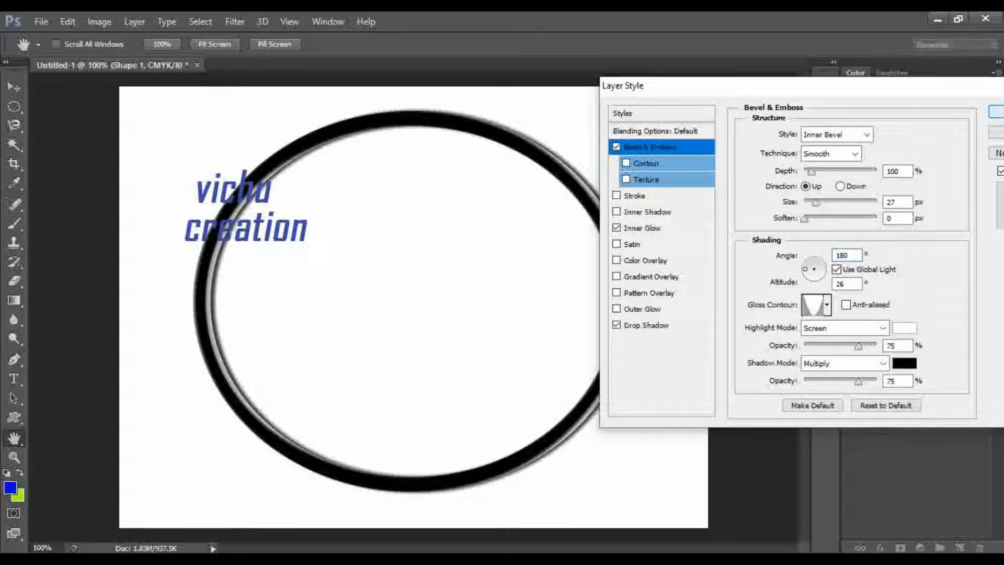
left_click(996, 111)
left_click(989, 393)
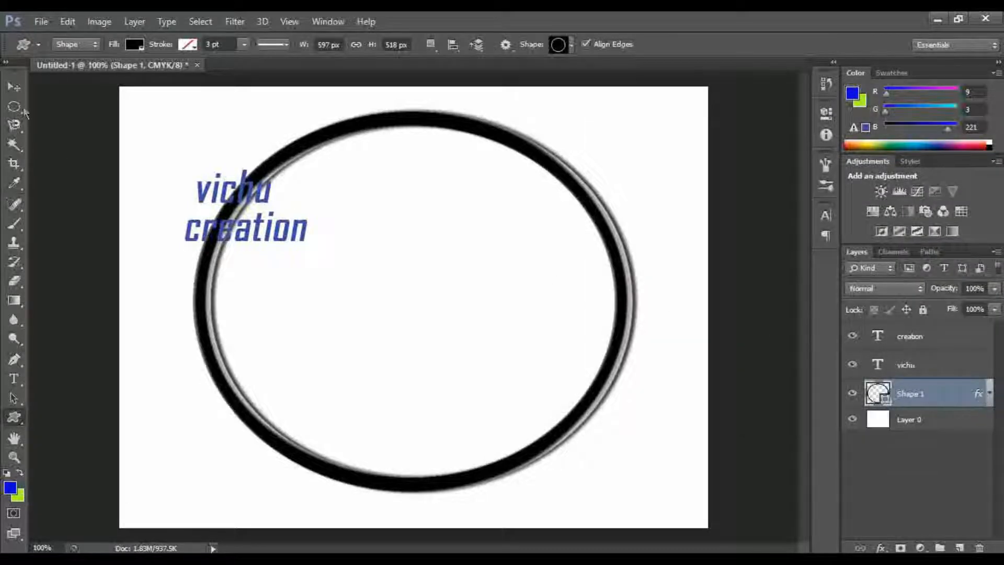
- Nudge the ring slightly down and move the "vichu" text into the upper middle of the ring
left_click(14, 87)
left_click_drag(413, 284, 413, 285)
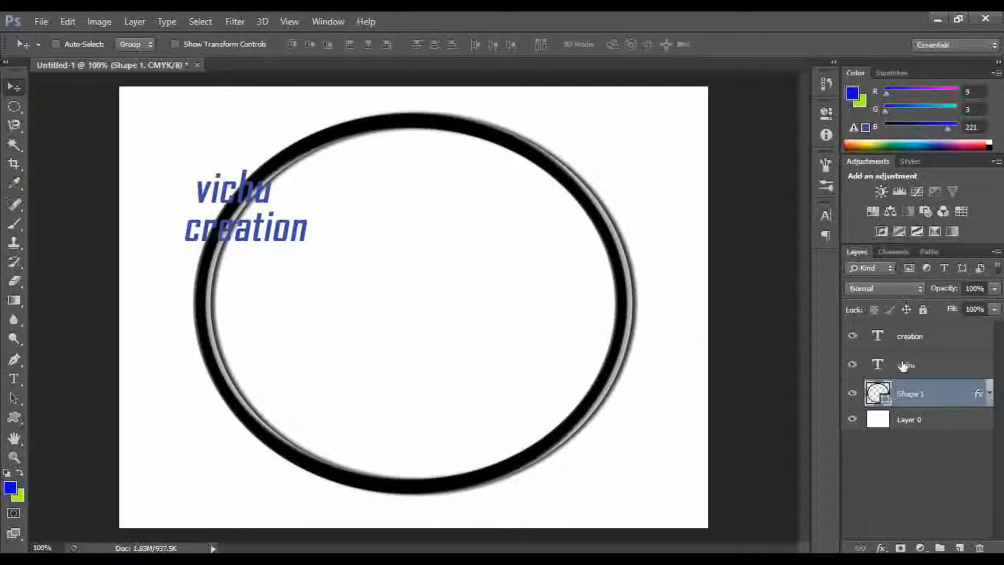
left_click(906, 364)
left_click_drag(265, 194, 434, 245)
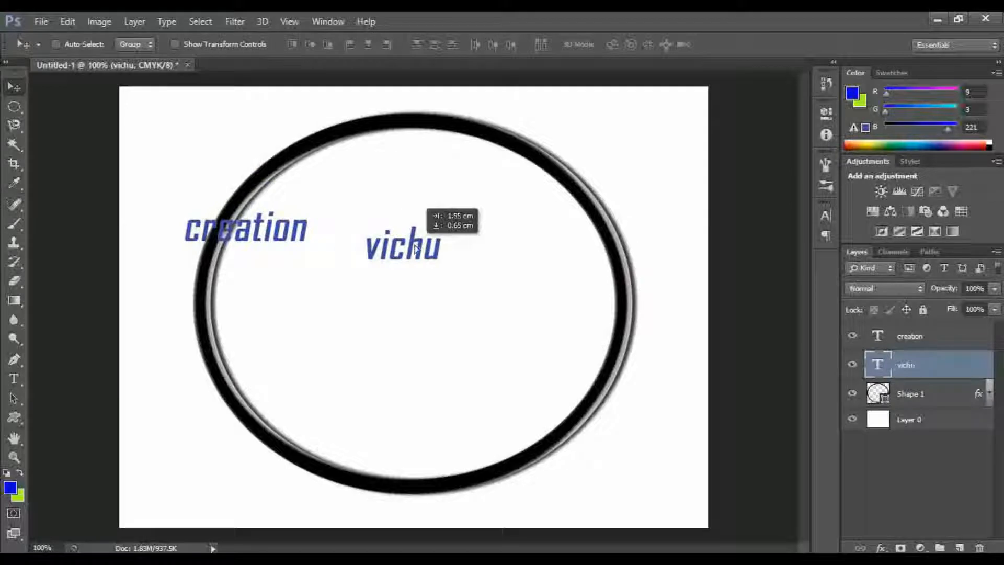
- Change the "vichu" text's font to Great Vibes and retype it as "Vichu" with a capital V
double_click(877, 364)
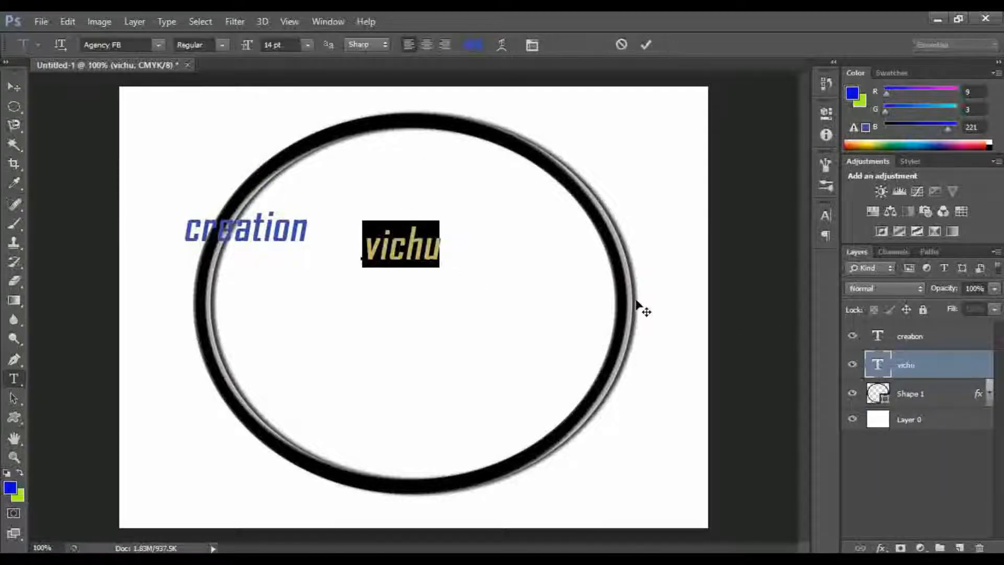
left_click(158, 45)
scroll(180, 99, "down", 12)
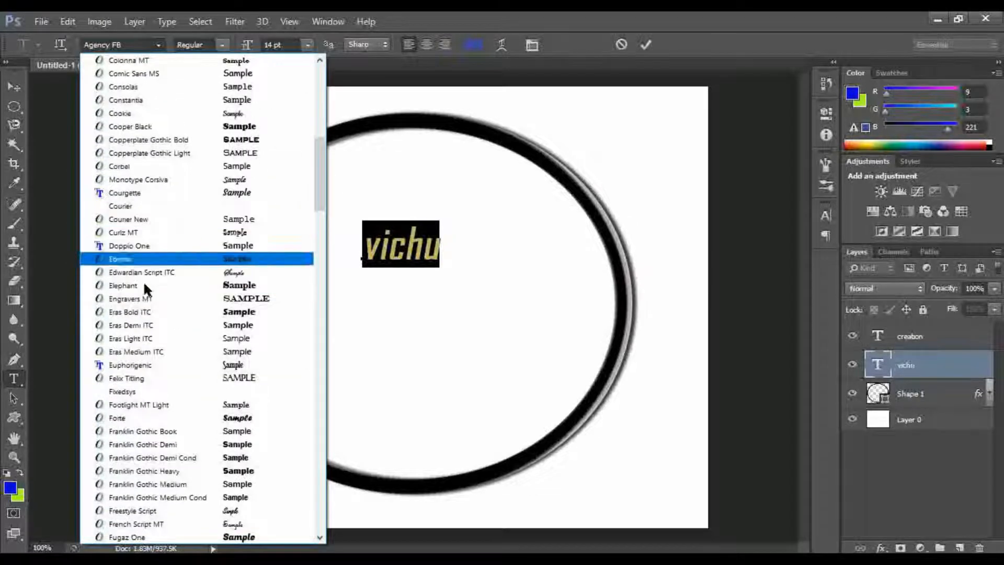
scroll(150, 388, "down", 12)
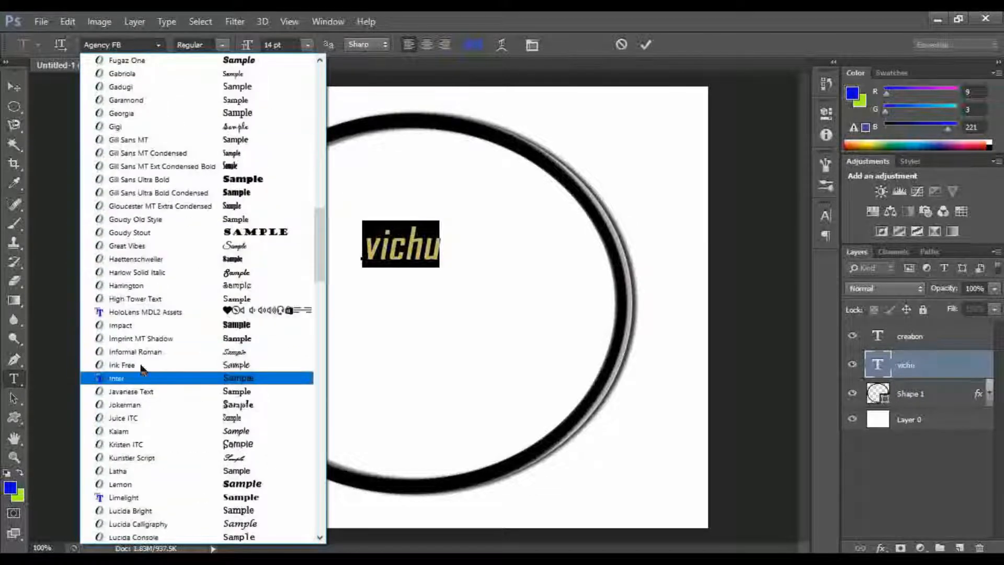
left_click(127, 249)
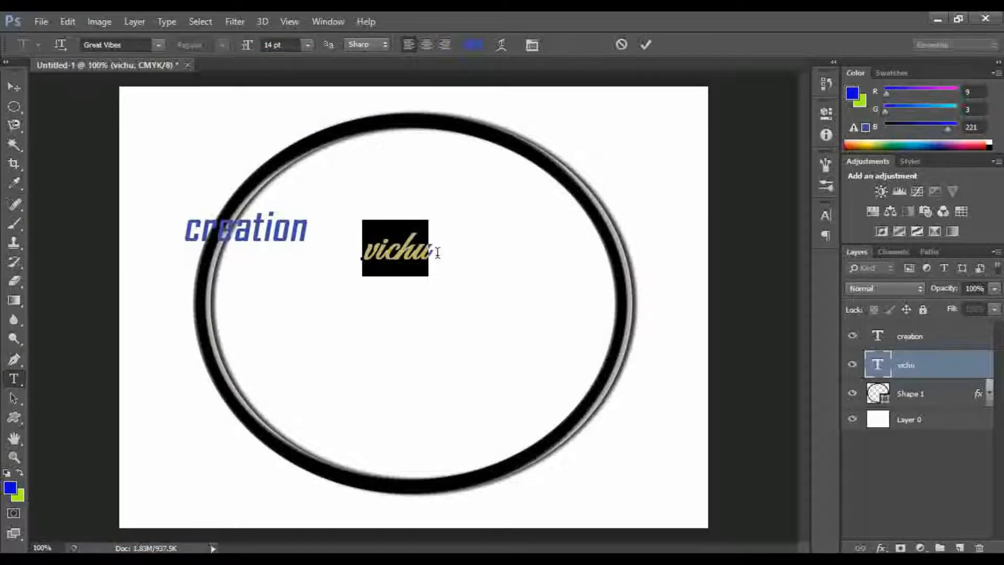
type("V")
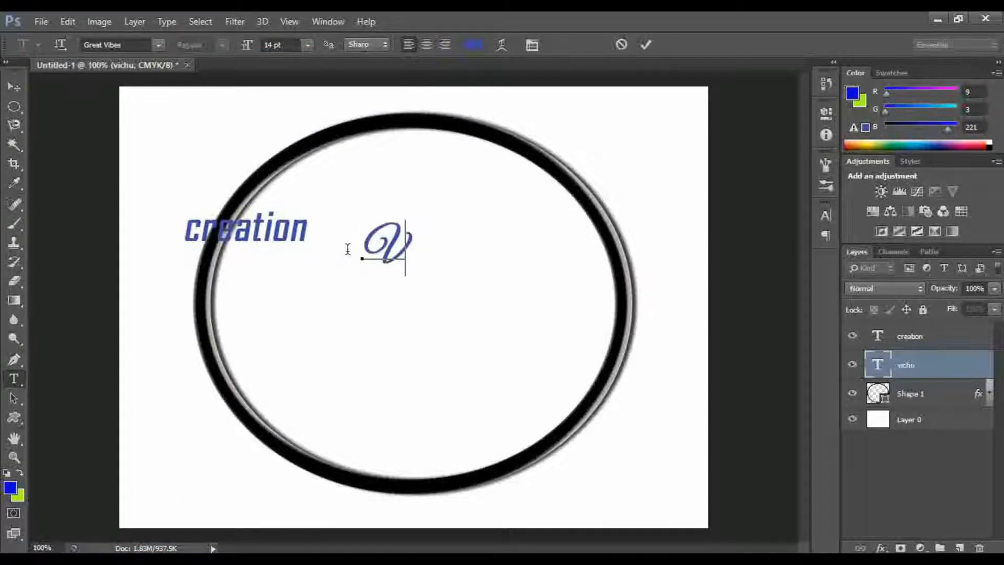
type("ichu")
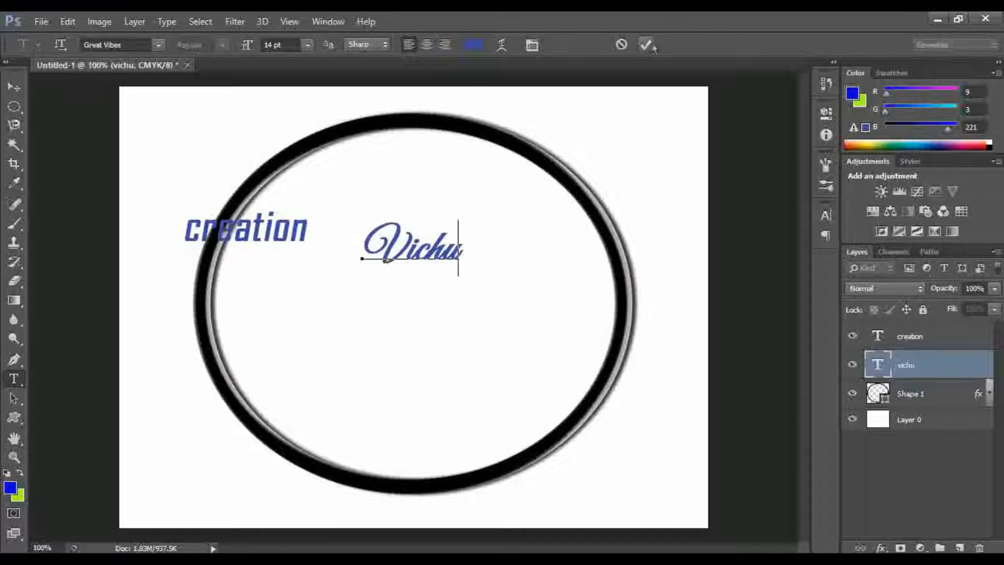
left_click(647, 45)
- Move the "creation" text inside the ring, directly below "Vichu"
key("v")
left_click(876, 340)
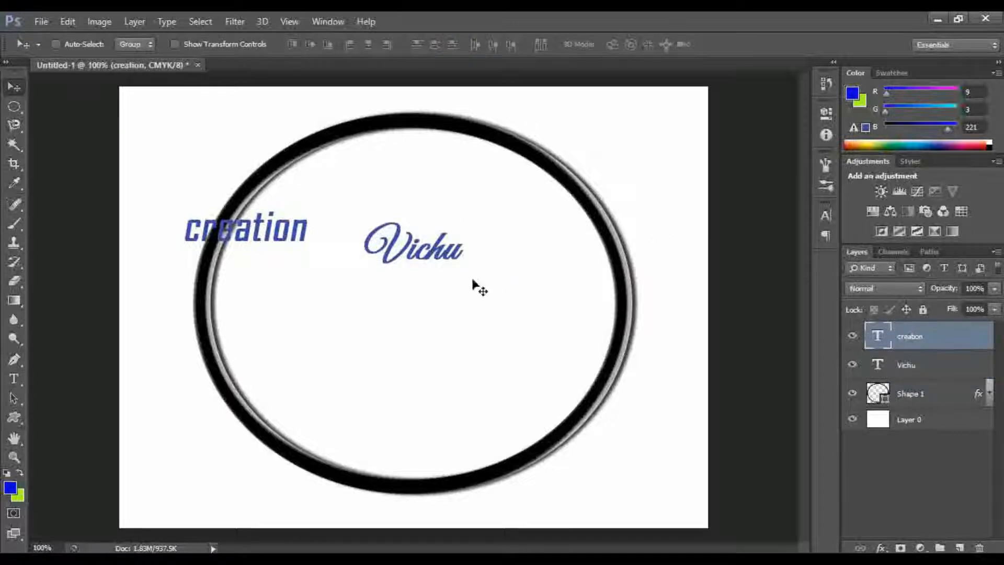
left_click_drag(475, 286, 451, 295)
- Set the "creation" text's font to Harlow Solid Italic and capitalize its first letter to read "Creation"
double_click(879, 335)
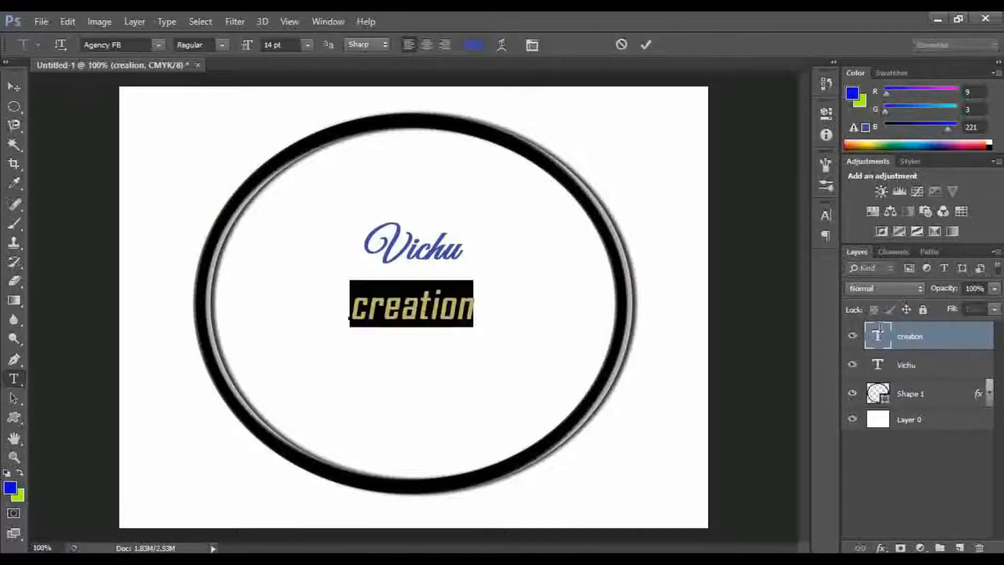
left_click(158, 45)
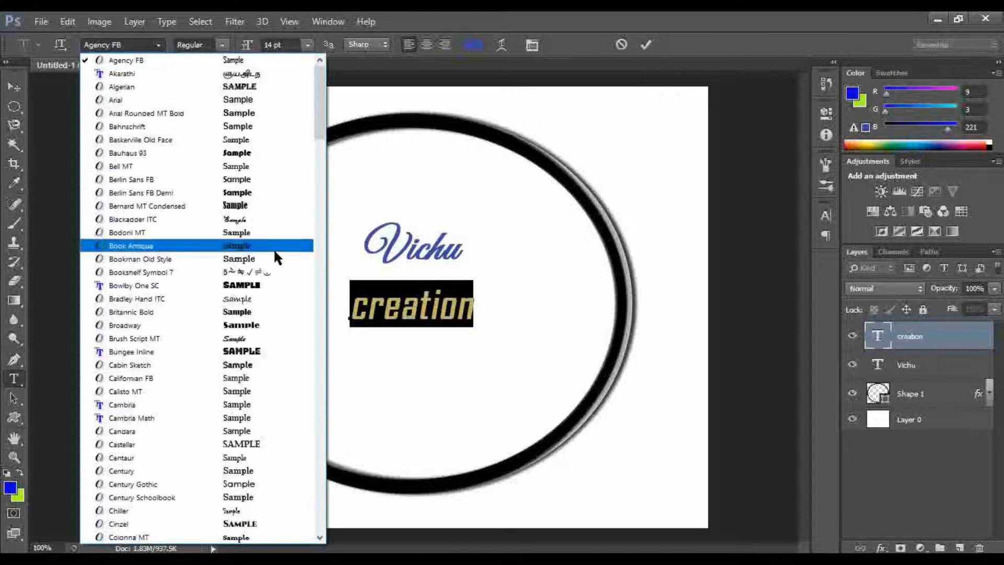
scroll(235, 292, "down", 15)
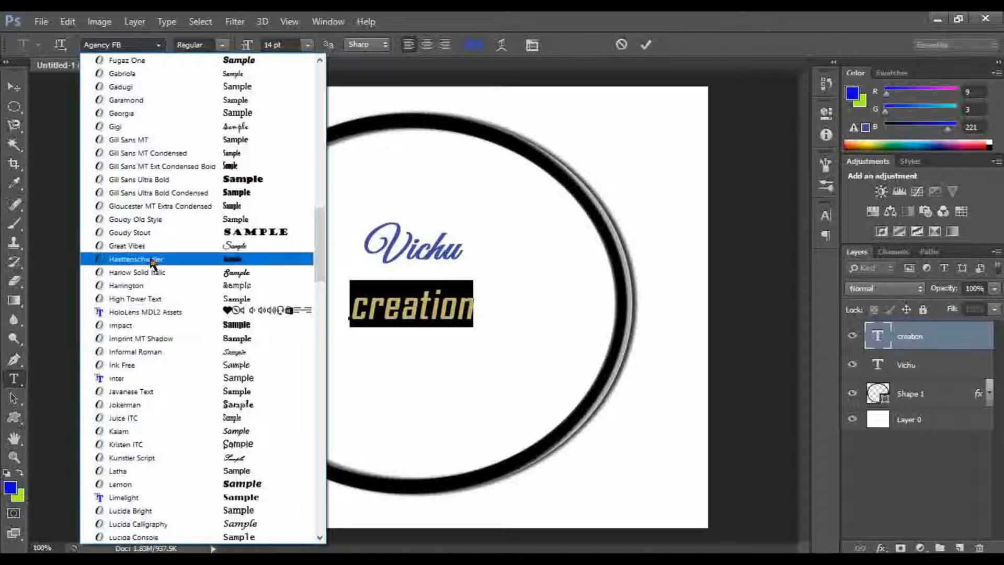
left_click(162, 275)
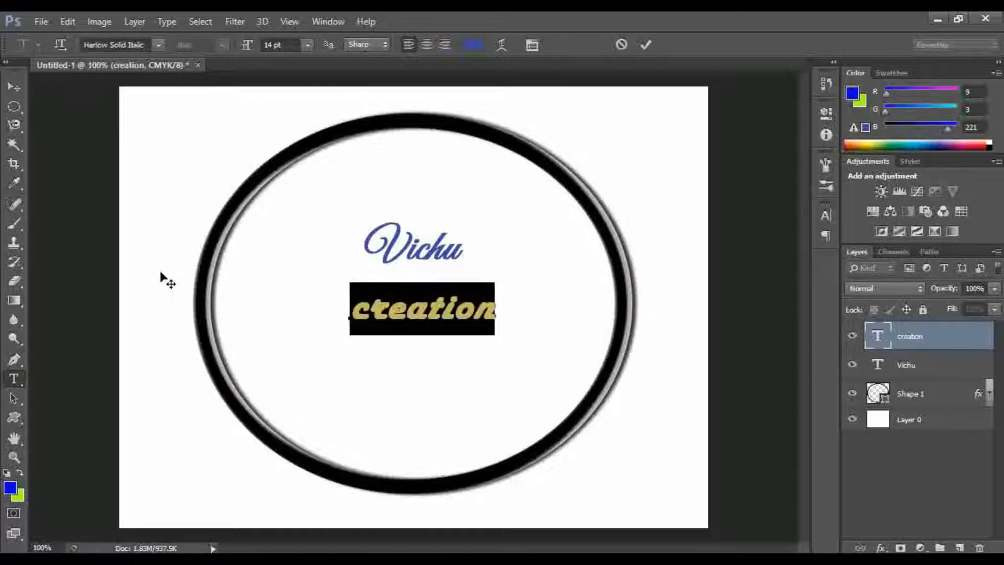
left_click(362, 312)
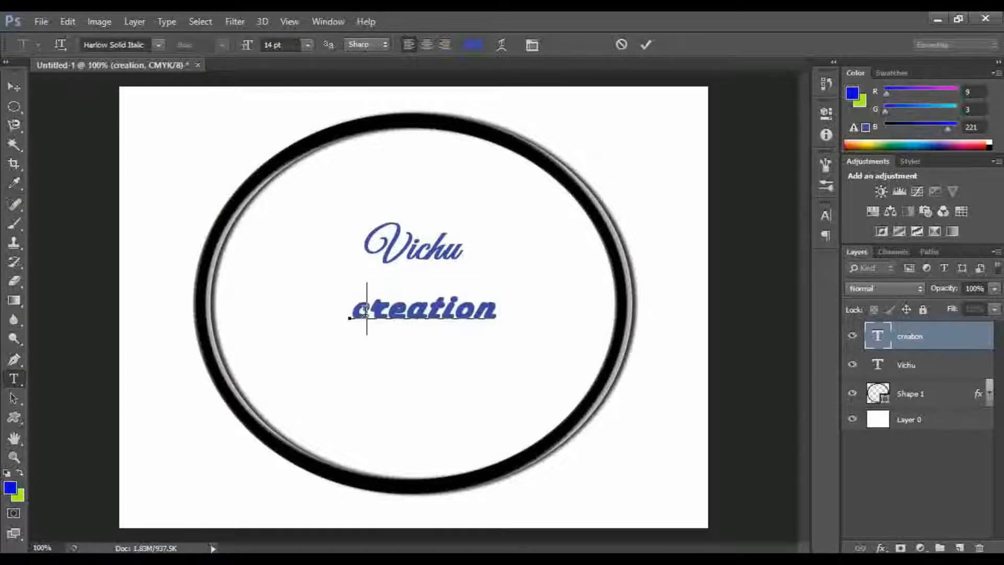
key("Delete")
type("C")
left_click(646, 45)
key("v")
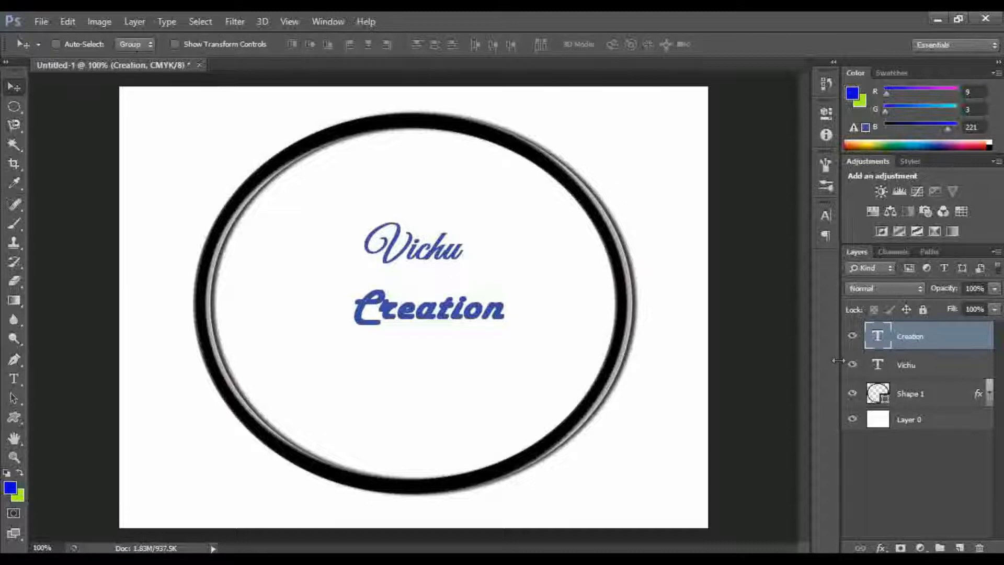
- Enlarge the "Creation" text to about 228% width and 197% height, spanning the ring's interior
key("ctrl+t")
left_click_drag(346, 340, 241, 386)
left_click_drag(497, 272, 598, 271)
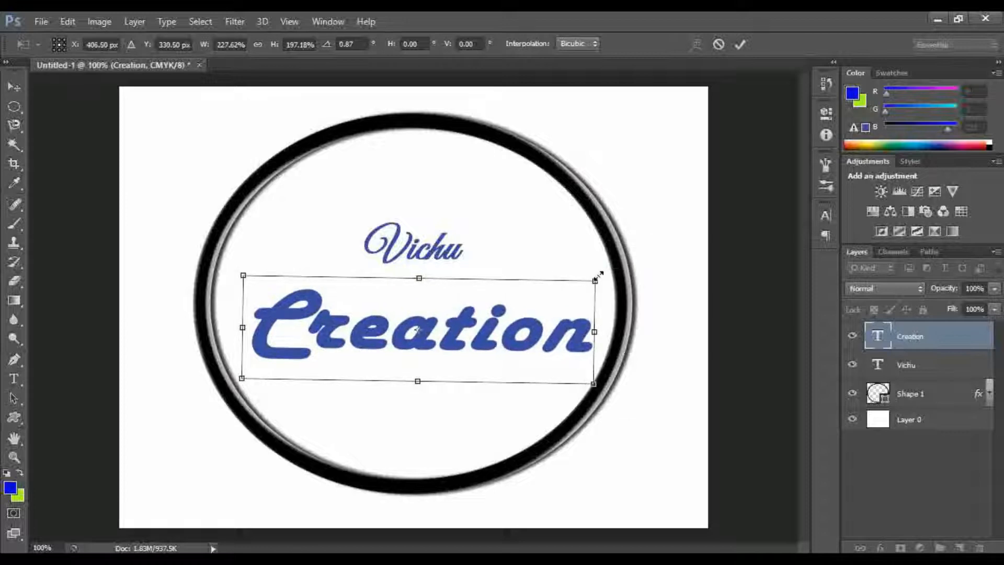
key("Return")
- Enlarge the "Vichu" text to about 273% width and 232% height, placed just above "Creation"
left_click(903, 374)
key("ctrl+t")
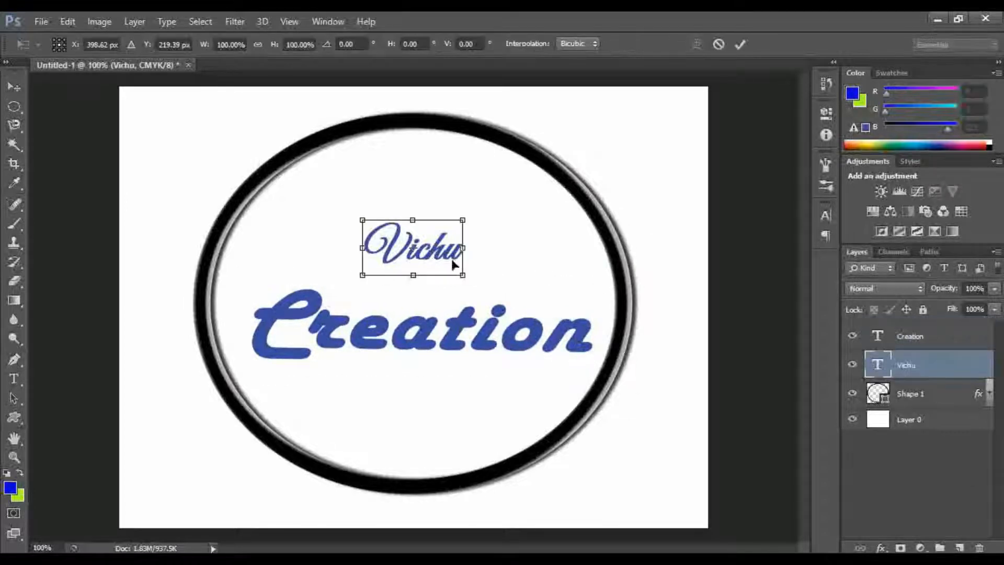
left_click_drag(363, 274, 321, 303)
left_click_drag(464, 218, 555, 191)
left_click_drag(558, 302, 579, 312)
left_click_drag(506, 296, 504, 302)
left_click_drag(317, 262, 303, 261)
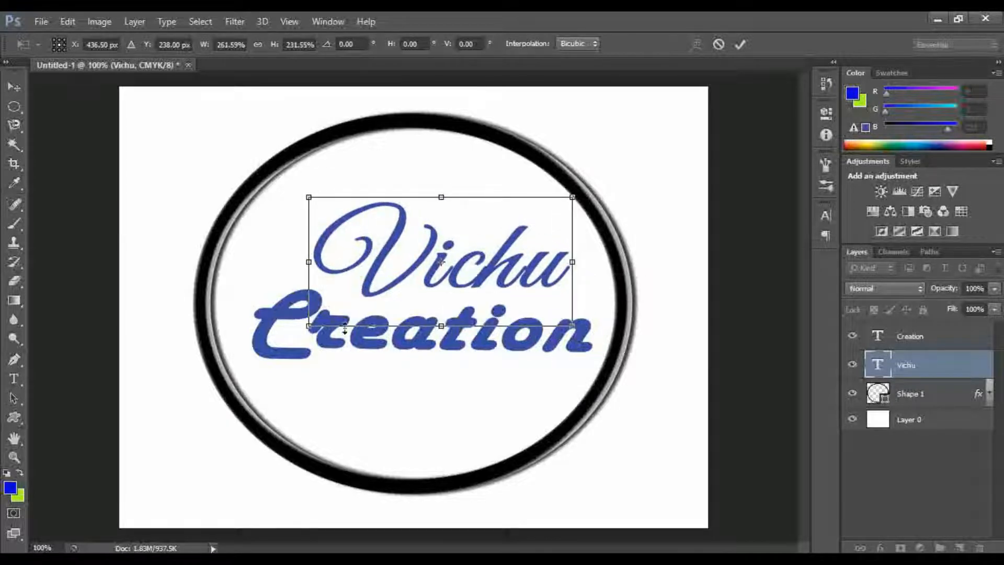
left_click_drag(304, 320, 298, 329)
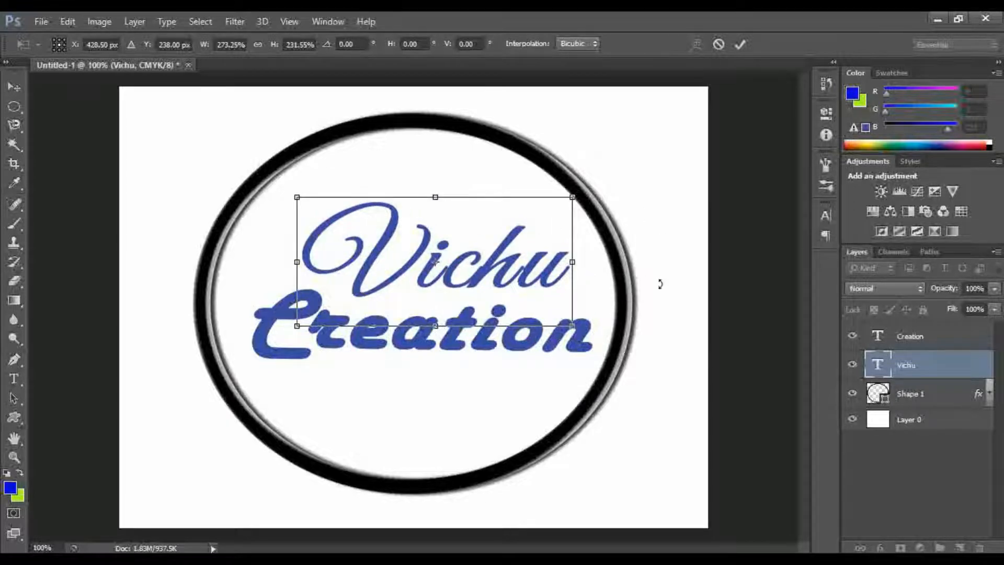
key("Return")
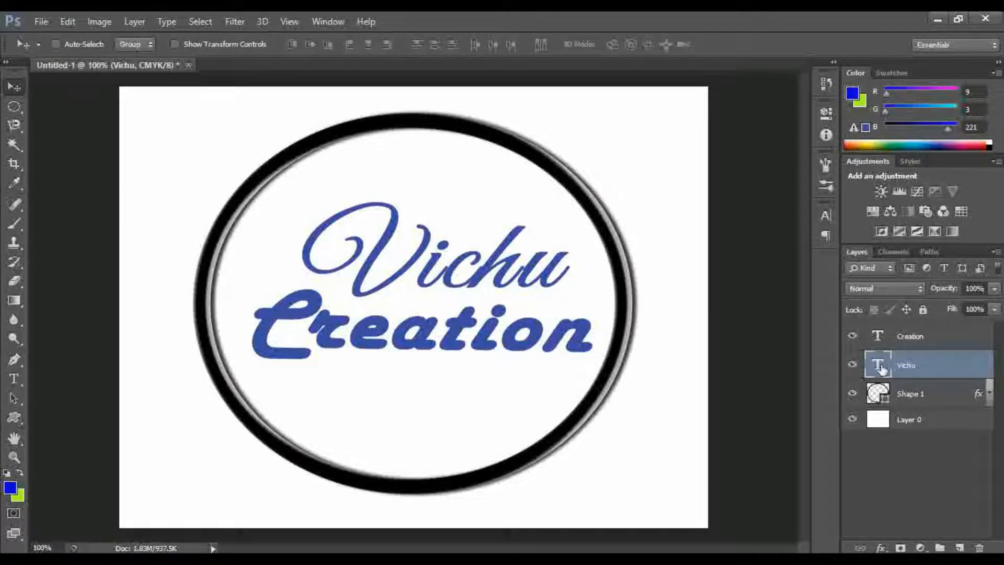
- Enable Bevel & Emboss on the "Vichu" text and add a black Color Overlay
left_click(881, 547)
left_click(904, 370)
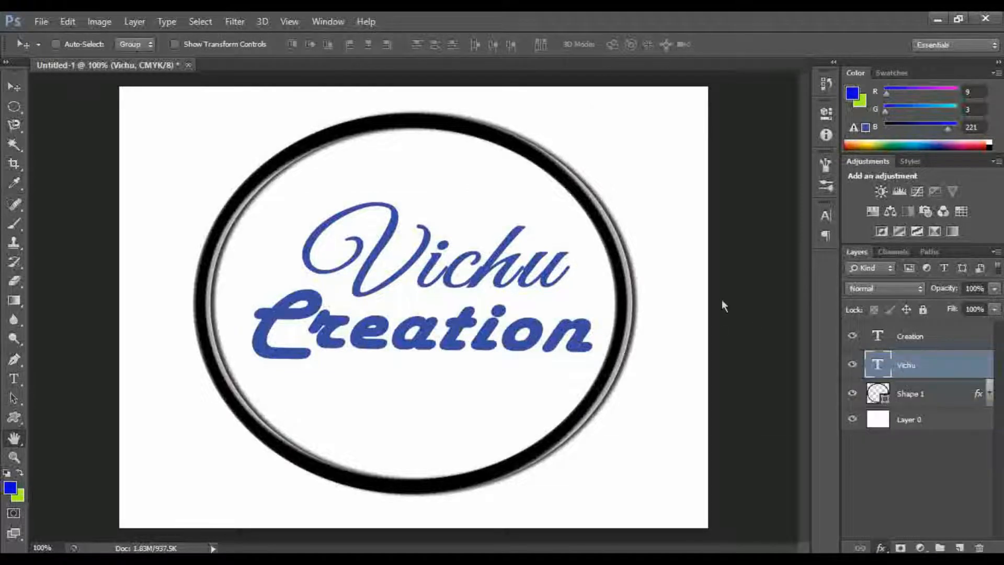
left_click(616, 147)
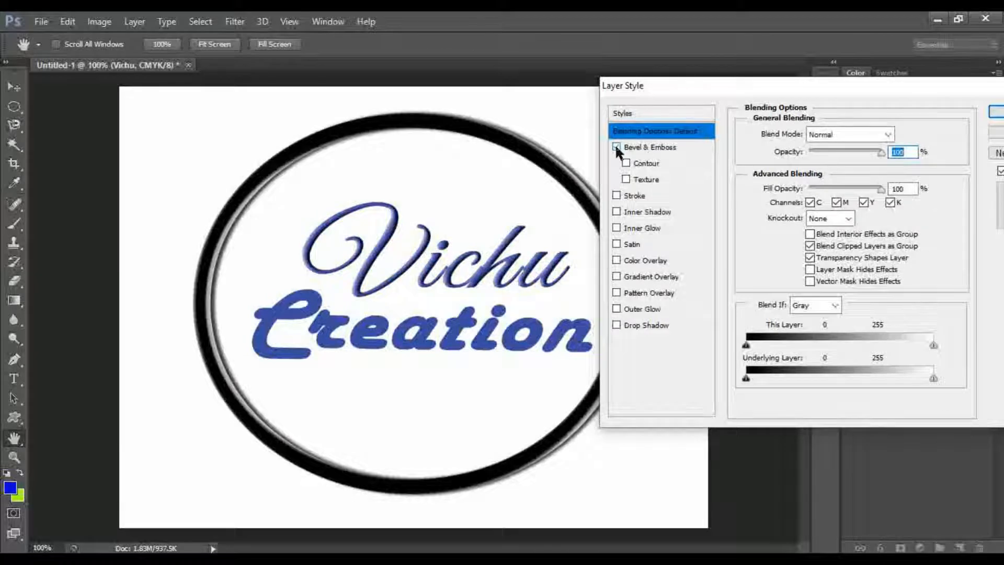
left_click(616, 195)
left_click(616, 194)
left_click(618, 259)
left_click(898, 135)
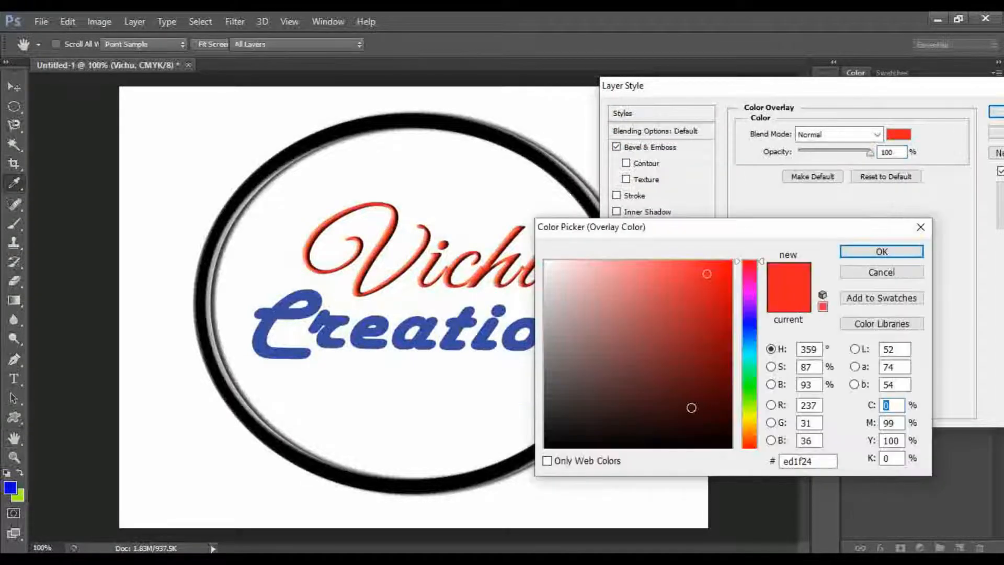
left_click(527, 438)
left_click(843, 255)
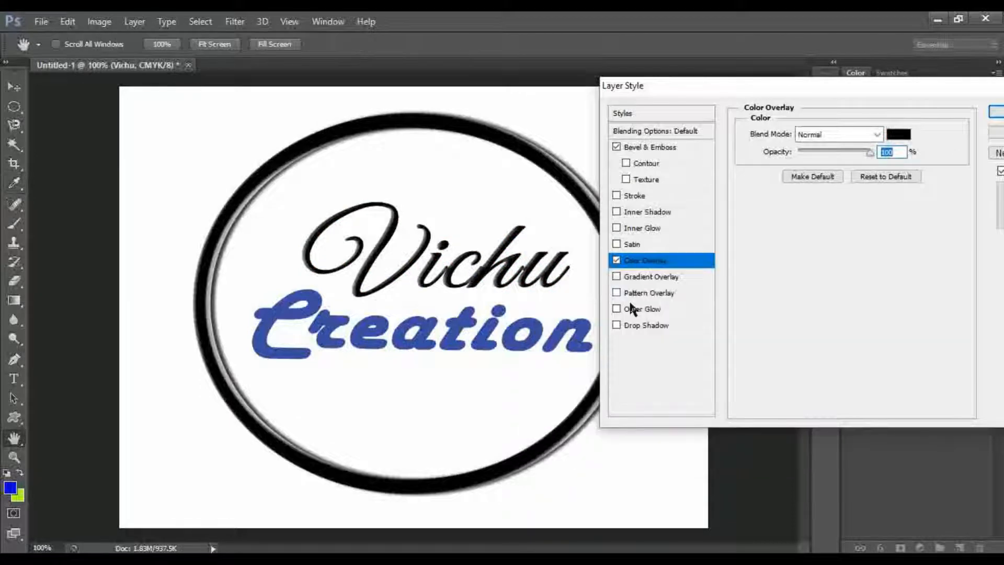
- Enable Drop Shadow on "Vichu", set the bevel size to 13 px and soften to 1 px, and apply the style
left_click(617, 324)
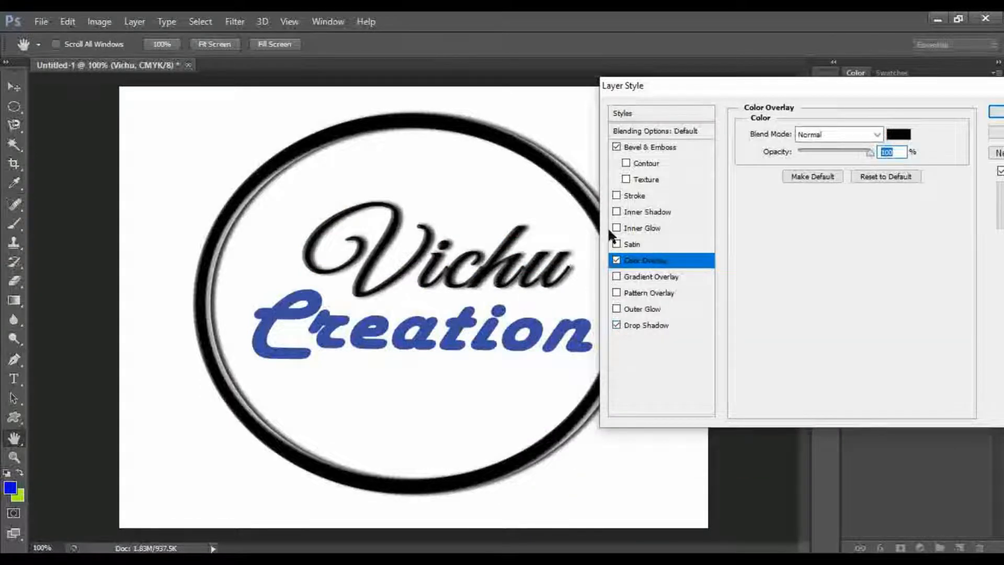
left_click(634, 146)
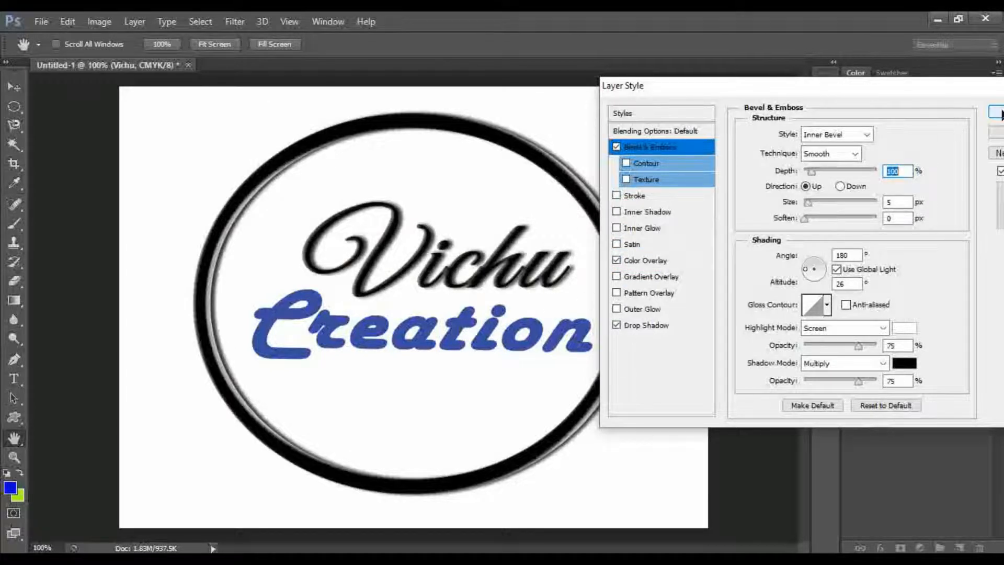
left_click_drag(808, 201, 808, 218)
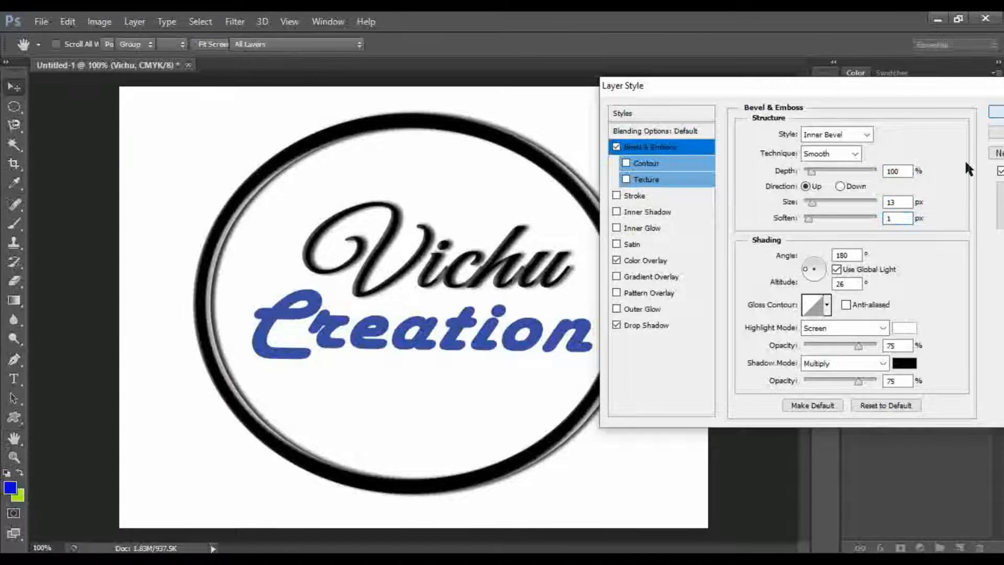
left_click(996, 112)
- Enable Bevel & Emboss on the "Creation" text and add a 5 px black outside Stroke
left_click(913, 336)
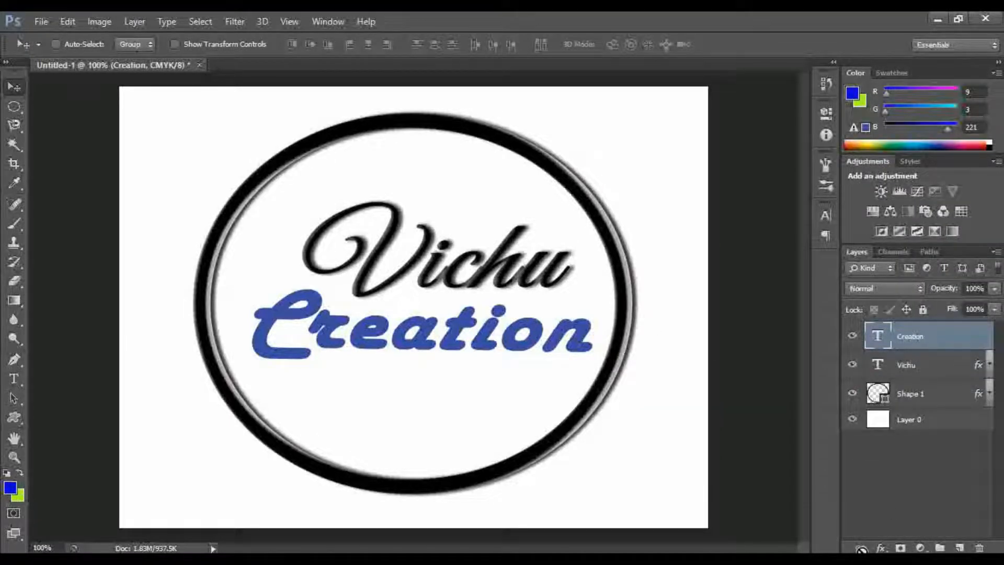
left_click(882, 548)
left_click(906, 369)
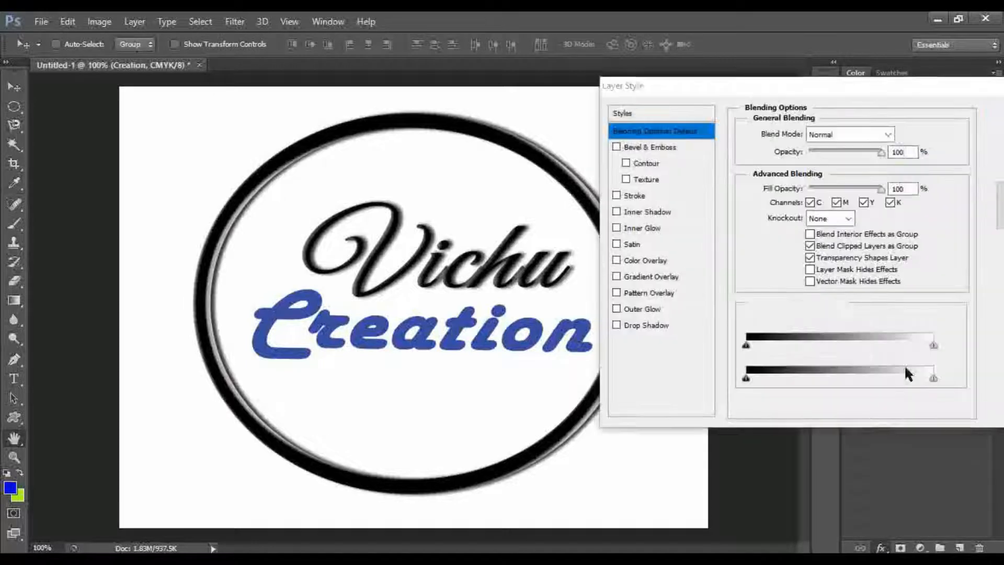
left_click(617, 148)
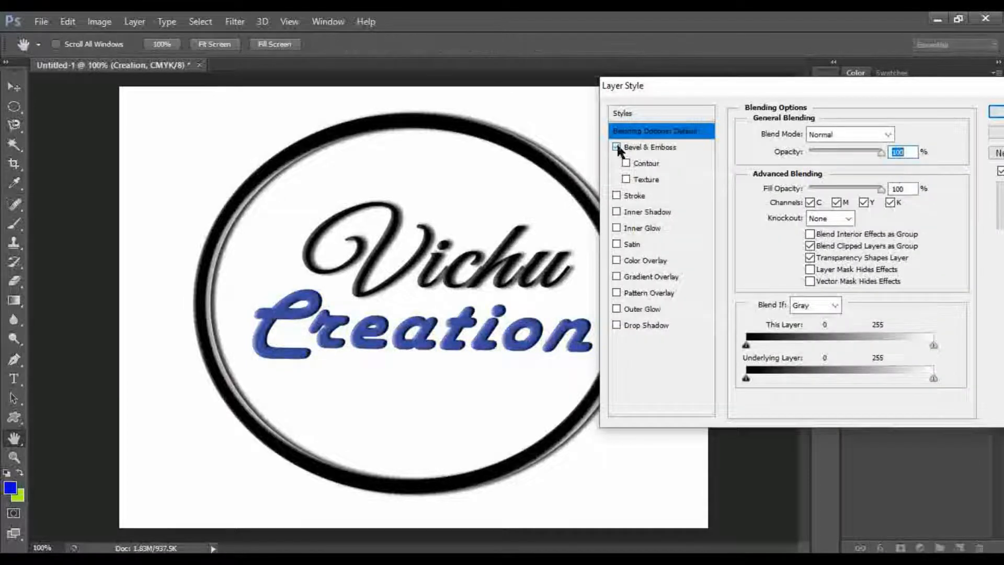
left_click(617, 195)
left_click(630, 195)
type("5")
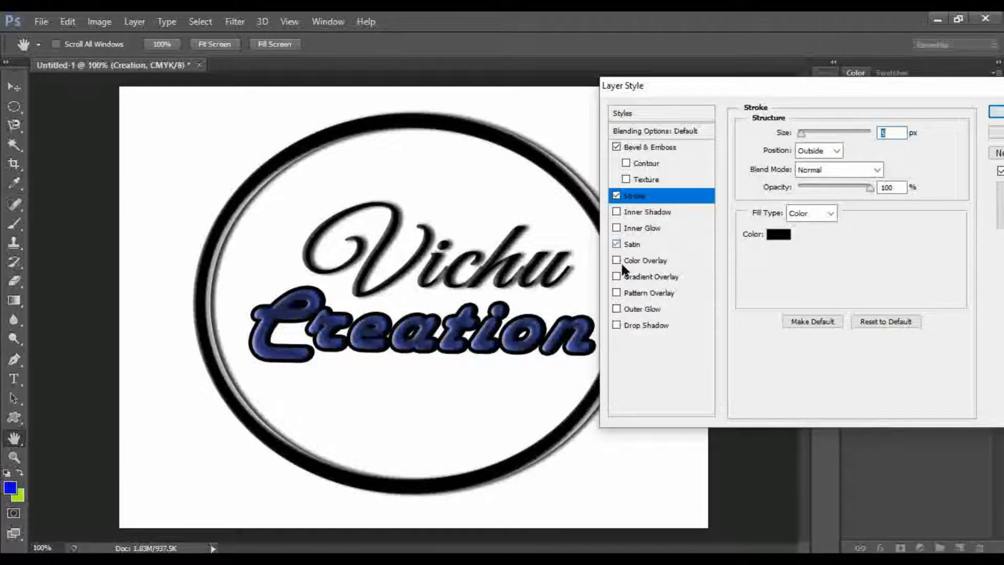
- Add a Color Overlay to the "Creation" text in blue #2400ff
left_click(644, 260)
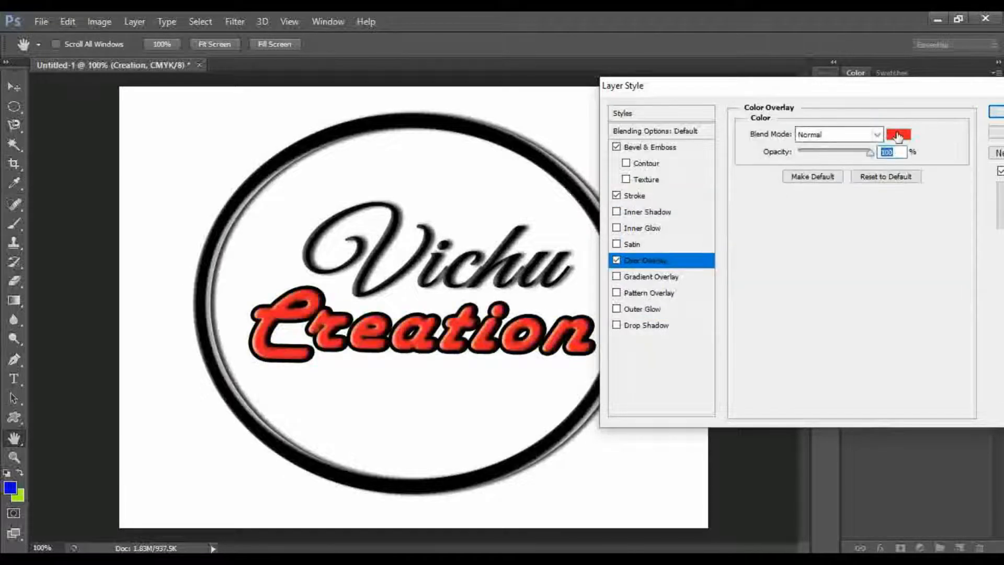
left_click(898, 134)
left_click(749, 324)
left_click(730, 282)
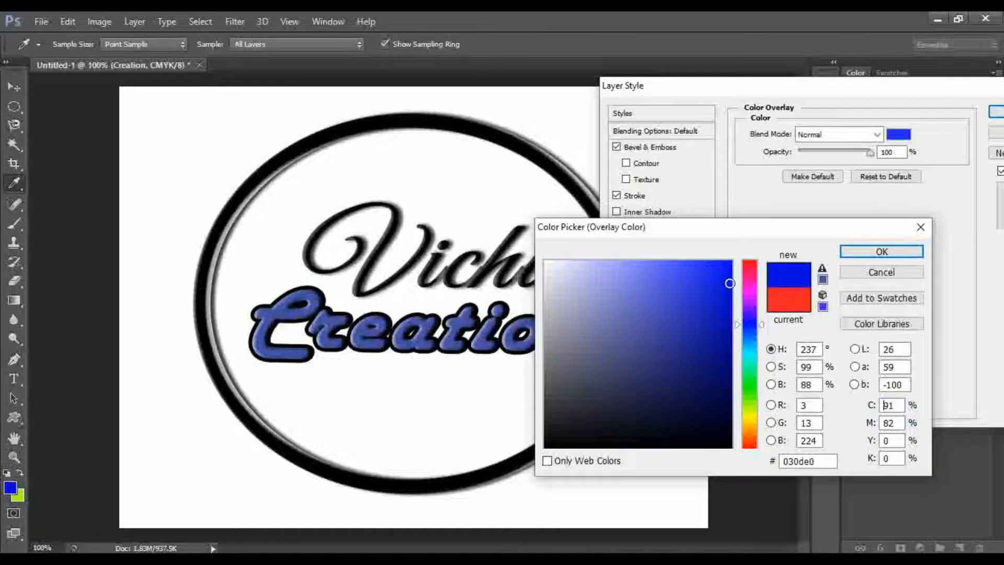
left_click(751, 320)
mouse_move(730, 283)
left_mouse_down()
mouse_move(729, 272)
mouse_move(826, 255)
left_mouse_up()
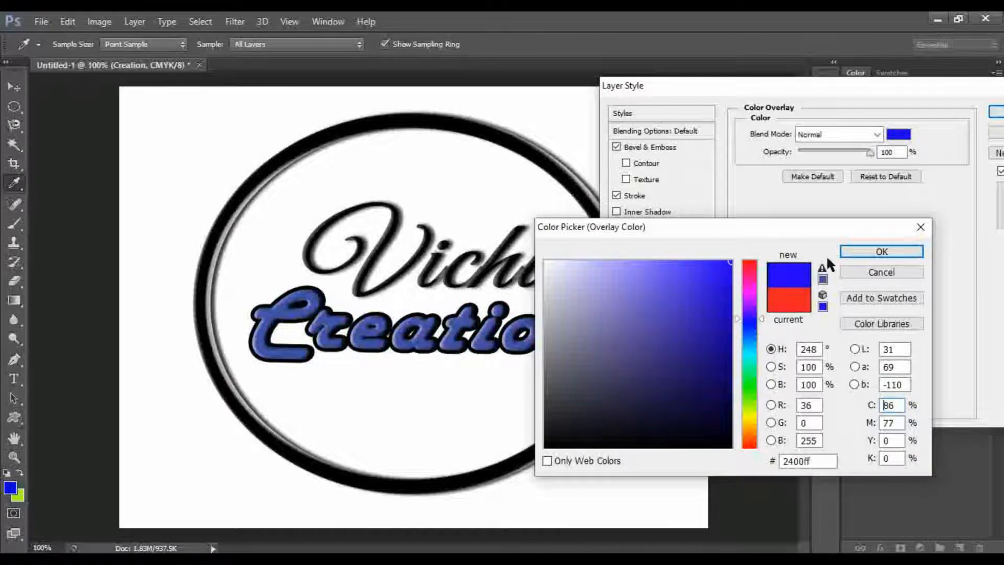
left_click(862, 252)
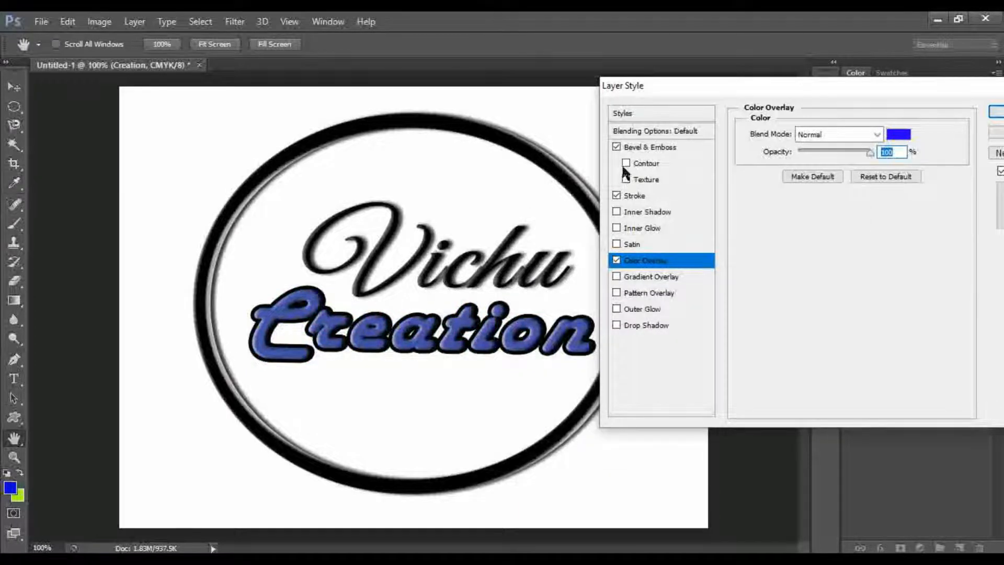
- Add a Drop Shadow with 7% spread and larger size to "Creation", enable bevel Contour and Inner Glow, and apply the style
left_click(616, 325)
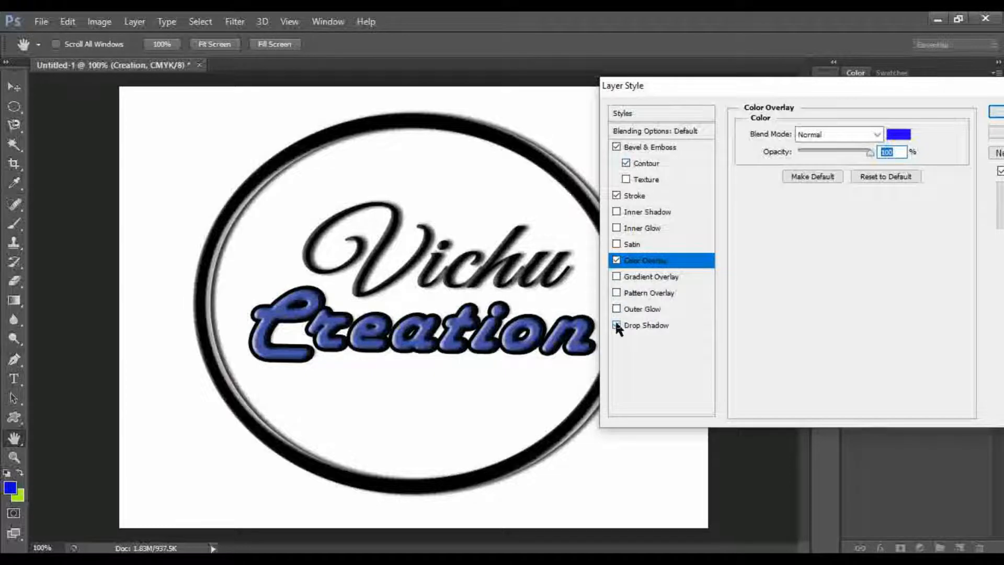
left_click(642, 324)
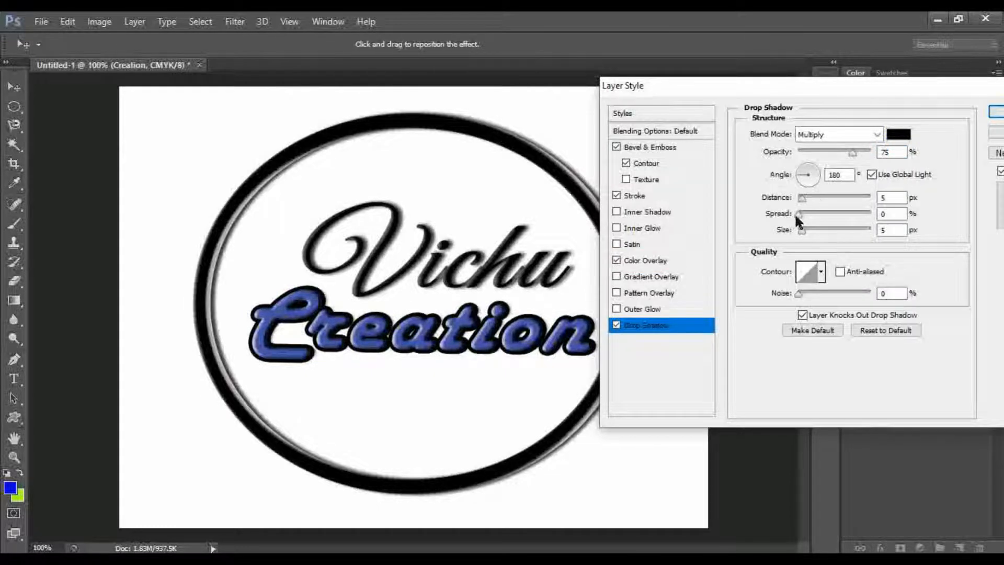
left_click_drag(796, 214, 802, 213)
left_click(803, 229)
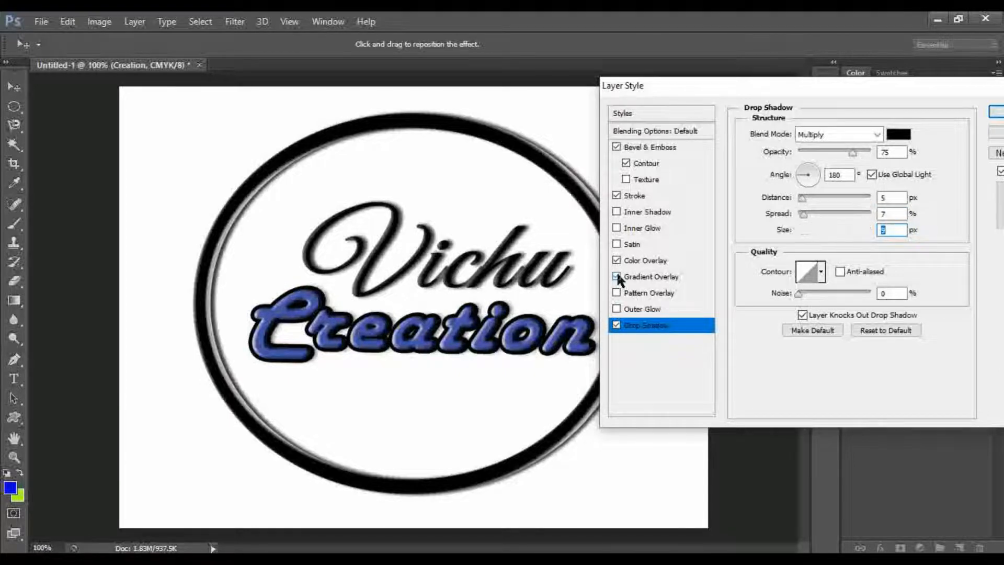
left_click(617, 228)
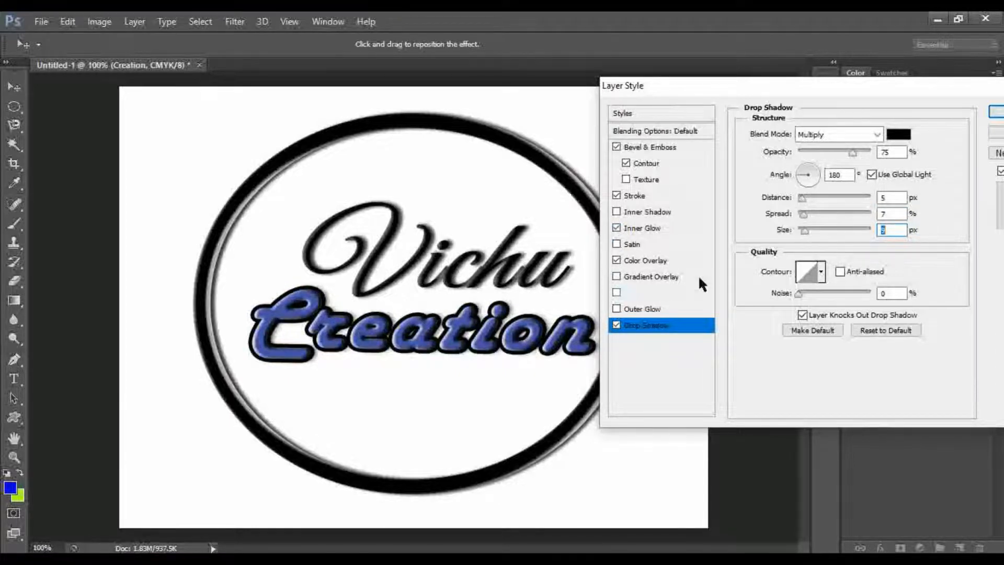
left_click(996, 111)
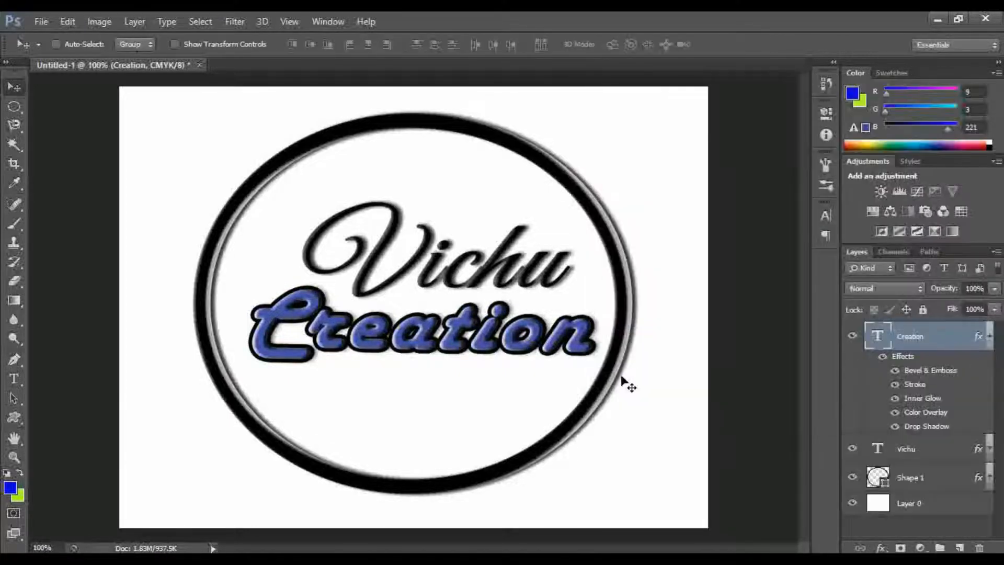
- Group the "Creation", "Vichu" and ring shape layers, and nudge the grouped logo slightly on the canvas
left_click(990, 337)
left_click(902, 389, "ctrl")
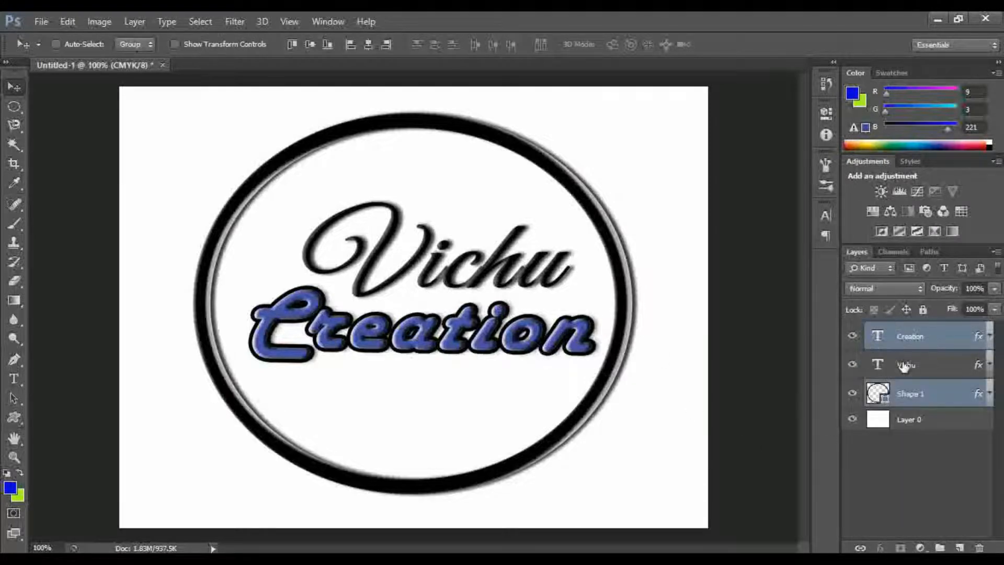
left_click(904, 363, "ctrl")
key("ctrl+g")
left_click_drag(424, 347, 420, 346)
- Add a new empty layer between the logo group and the white background layer
left_click(904, 352)
left_click(936, 546)
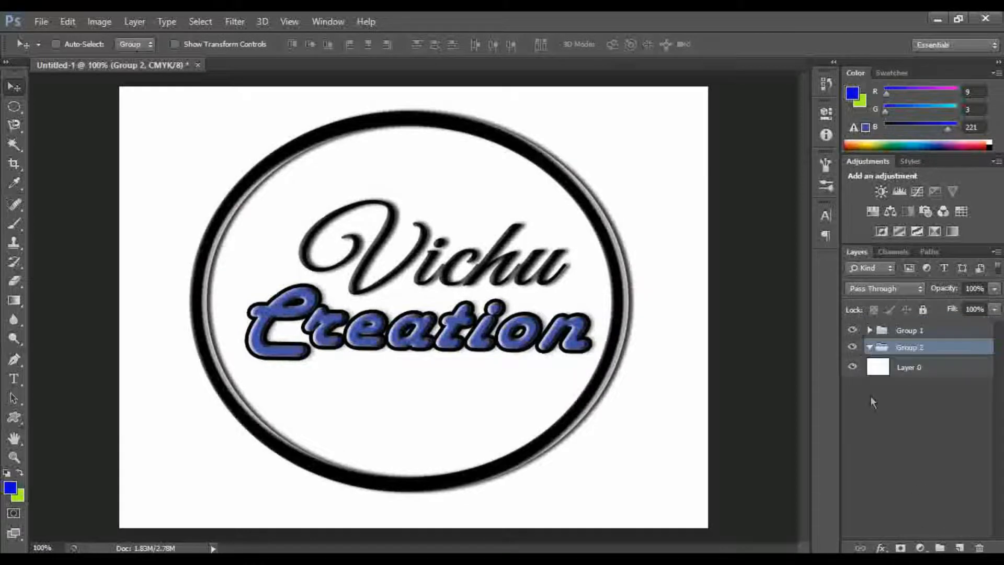
key("ctrl+z")
left_click(959, 547)
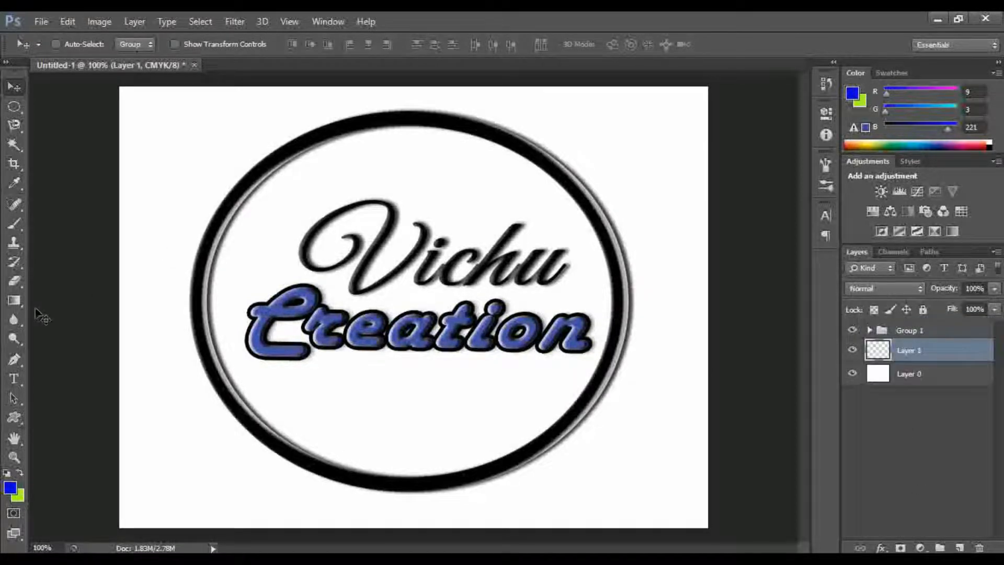
- Choose the Gradient tool with the Foreground to Background preset
left_click(14, 300)
left_click(73, 45)
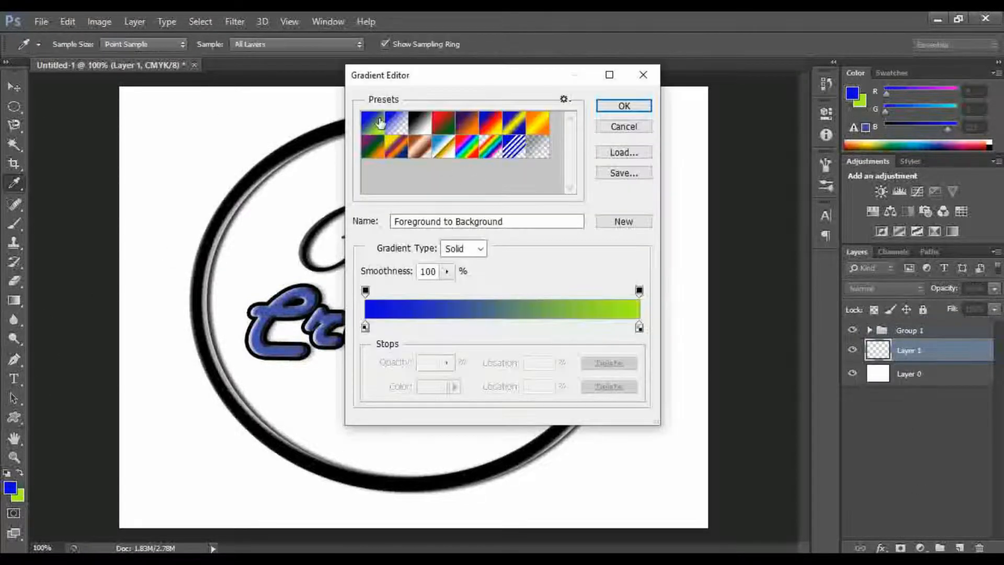
left_click(624, 106)
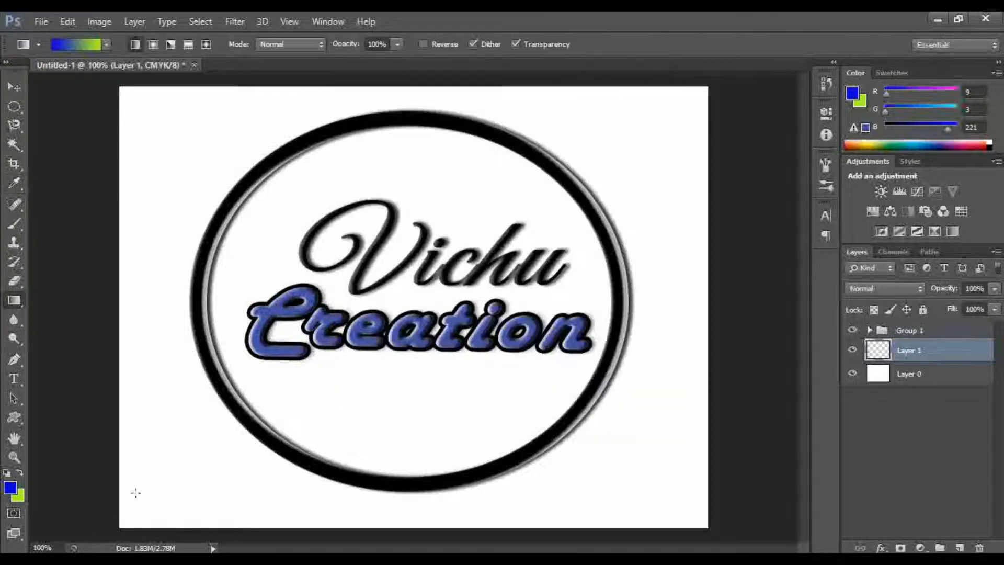
left_click(14, 490)
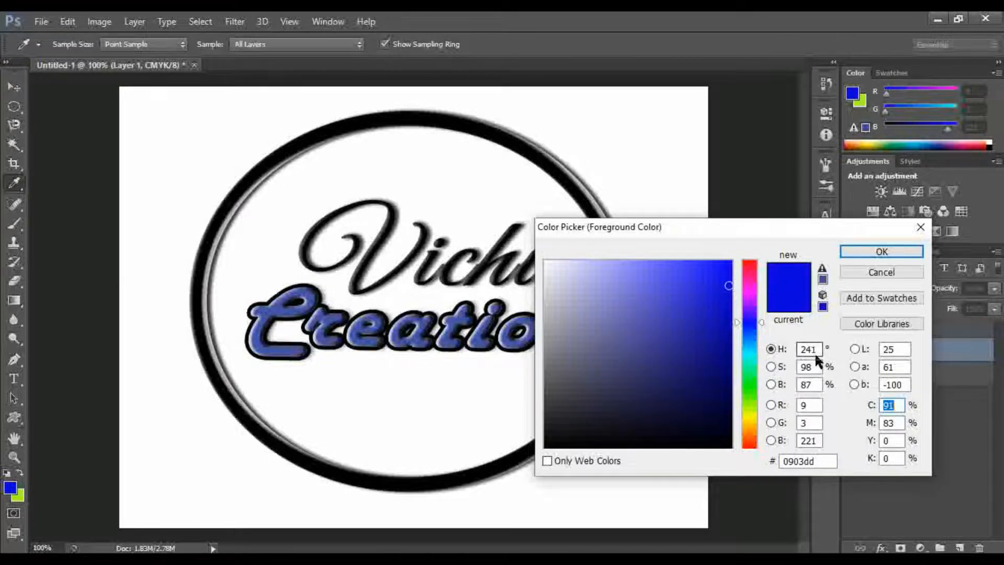
left_click(881, 273)
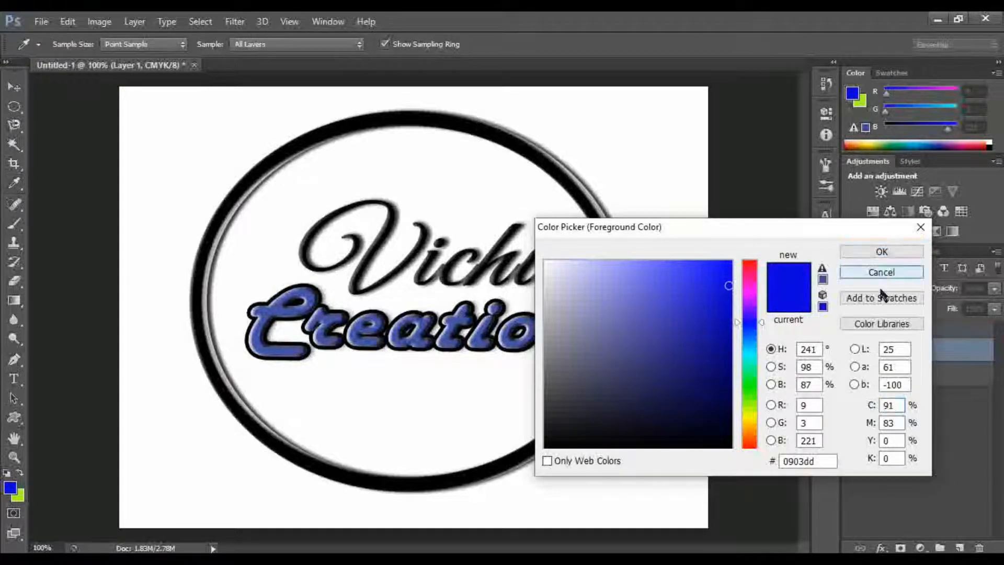
- Change the Color Overlay of the "Creation" text to blue #082ed5 and apply the style
left_click(878, 331)
left_click(870, 330)
left_click(893, 354)
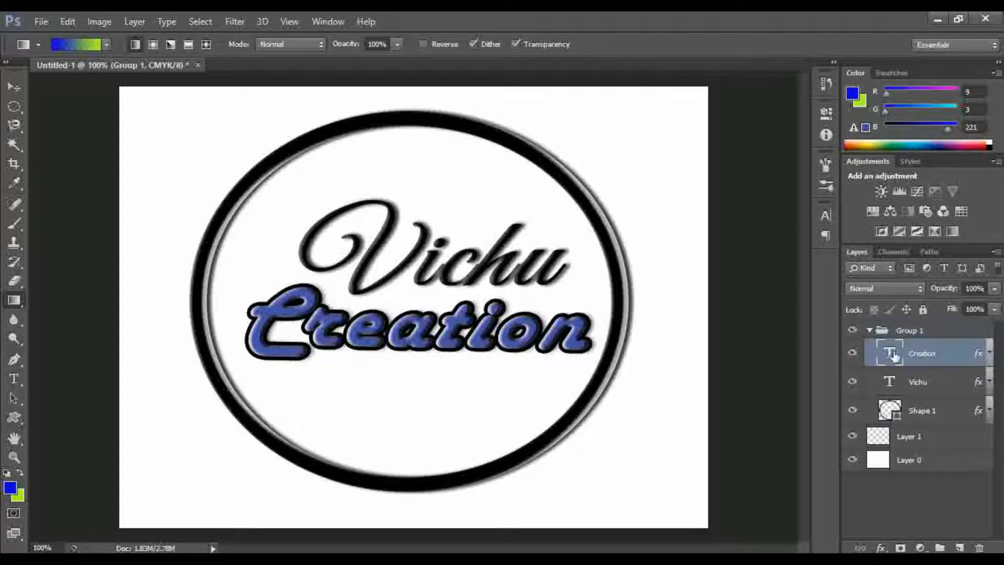
left_click(881, 547)
left_click(890, 469)
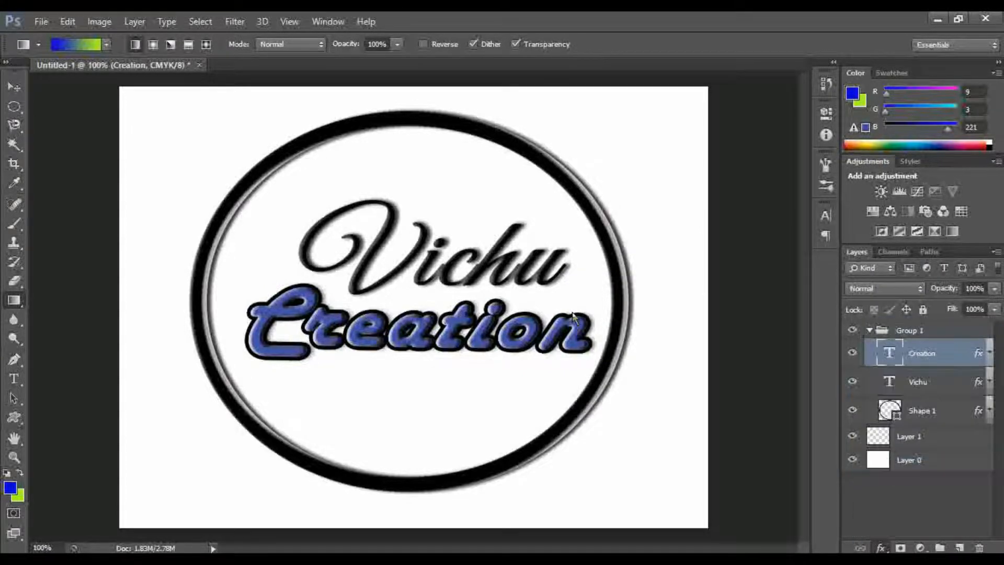
left_click(898, 135)
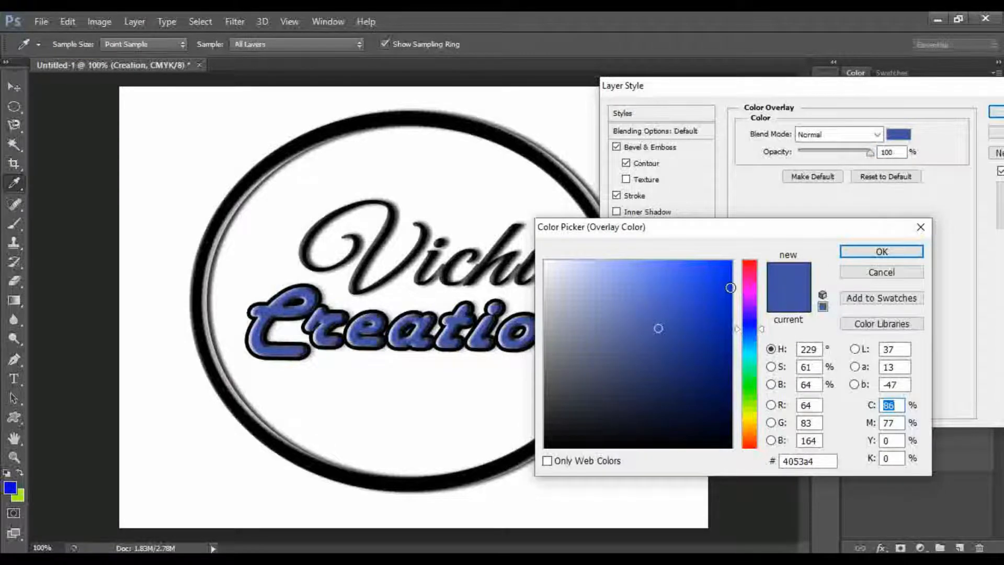
left_click_drag(730, 288, 725, 292)
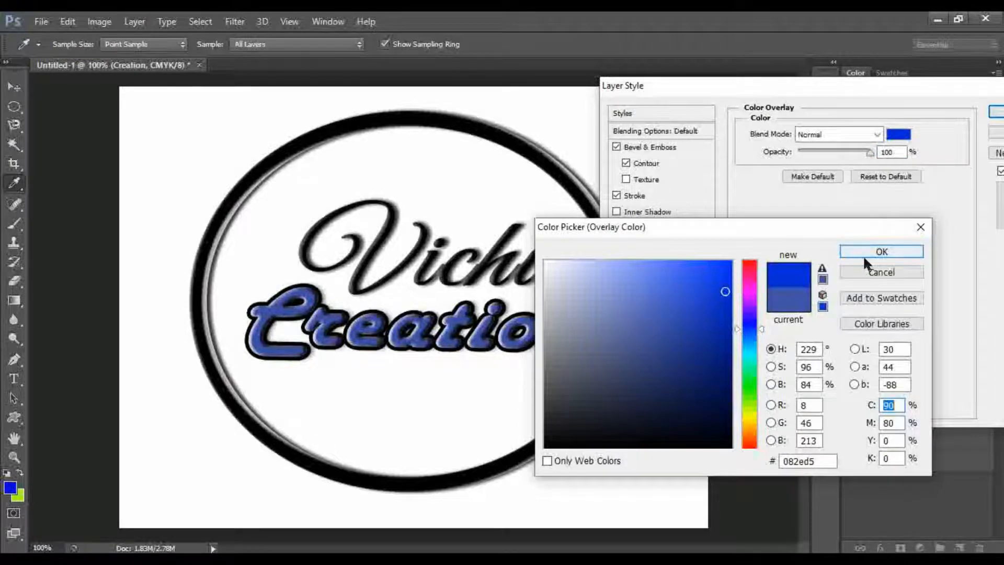
left_click(863, 253)
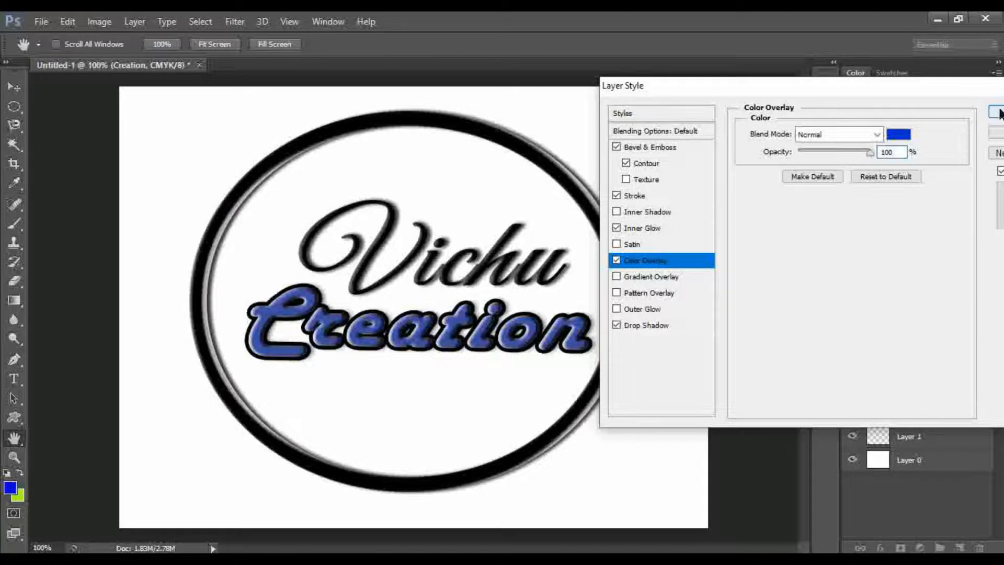
left_click(998, 113)
left_click(988, 353)
left_click(989, 353)
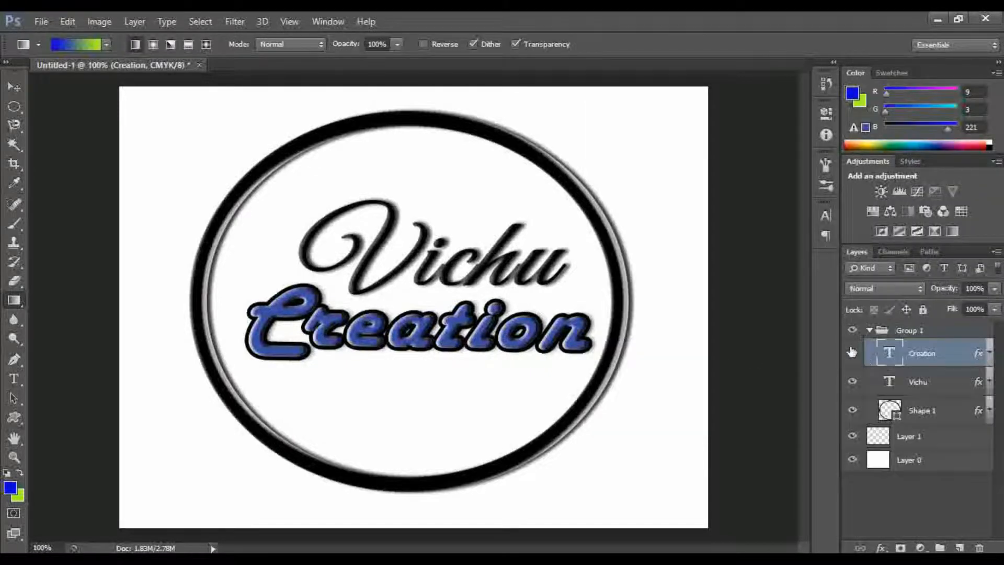
- Collapse the logo group, swap the foreground and background colors, and set the foreground color to white #ffffff
left_click(877, 330)
left_click(869, 330)
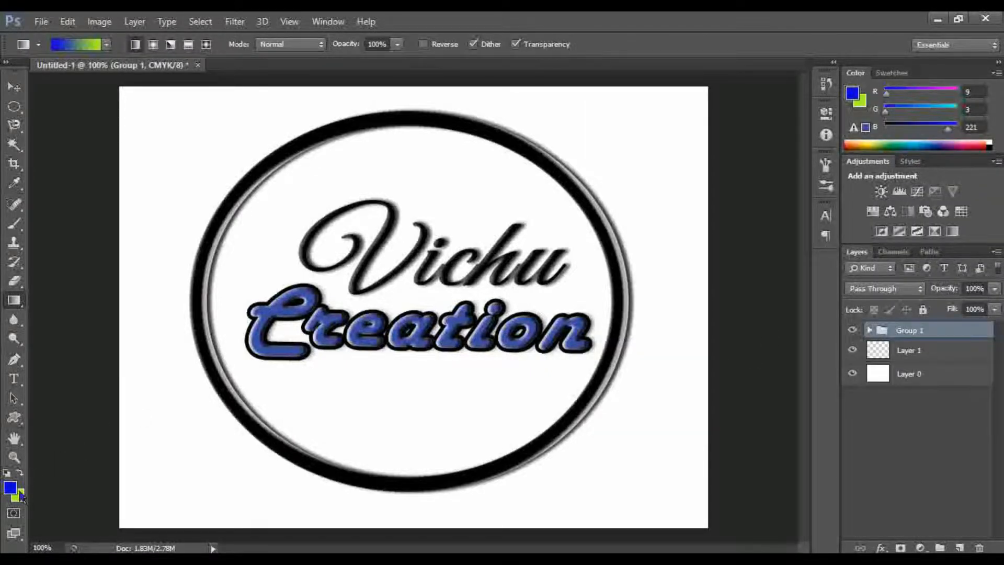
left_click(20, 473)
left_click(10, 488)
left_click(545, 262)
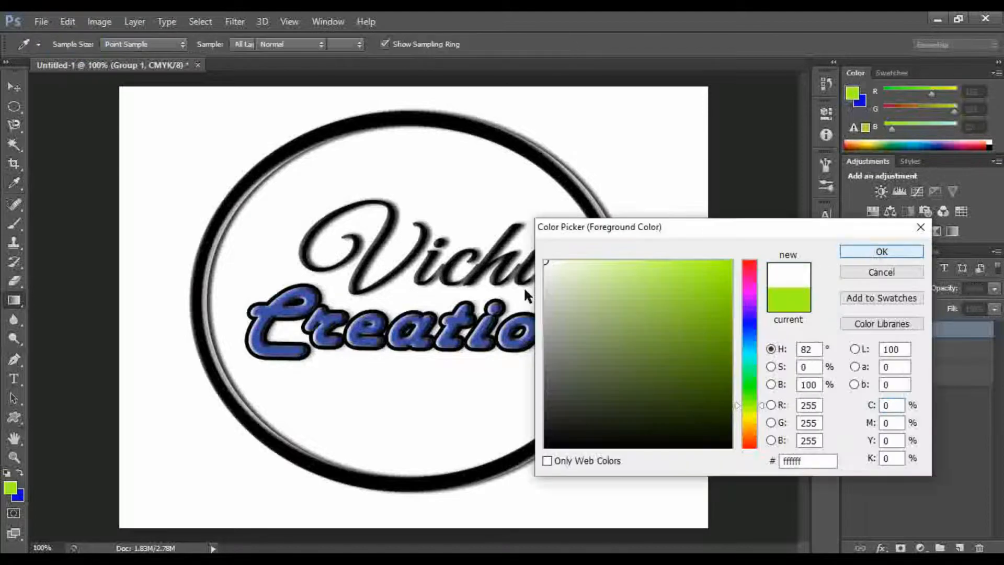
key("Return")
- Fill the empty layer with a white-to-blue radial gradient from the canvas center to its upper-left corner, and preview the logo full screen
left_click(939, 353)
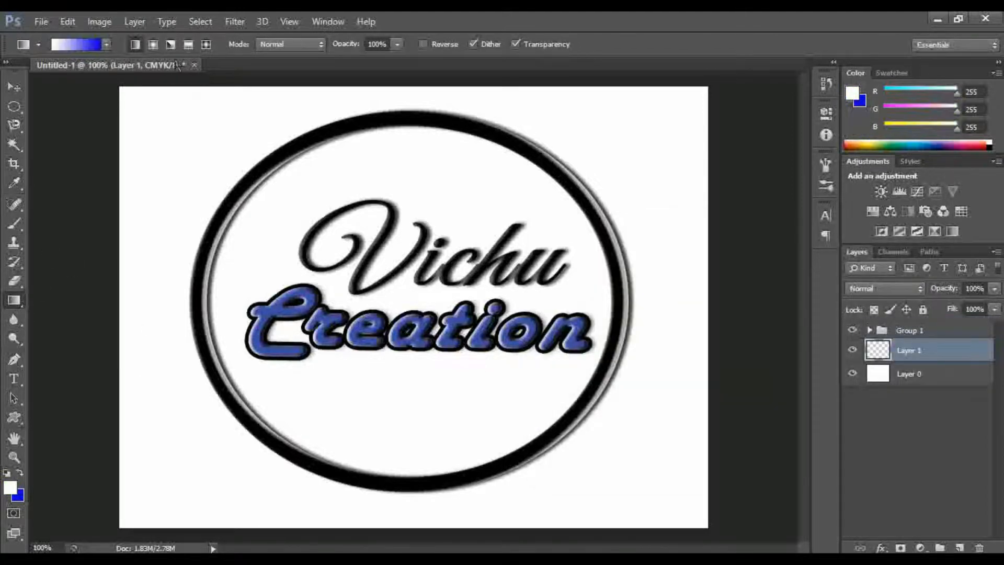
left_click(153, 44)
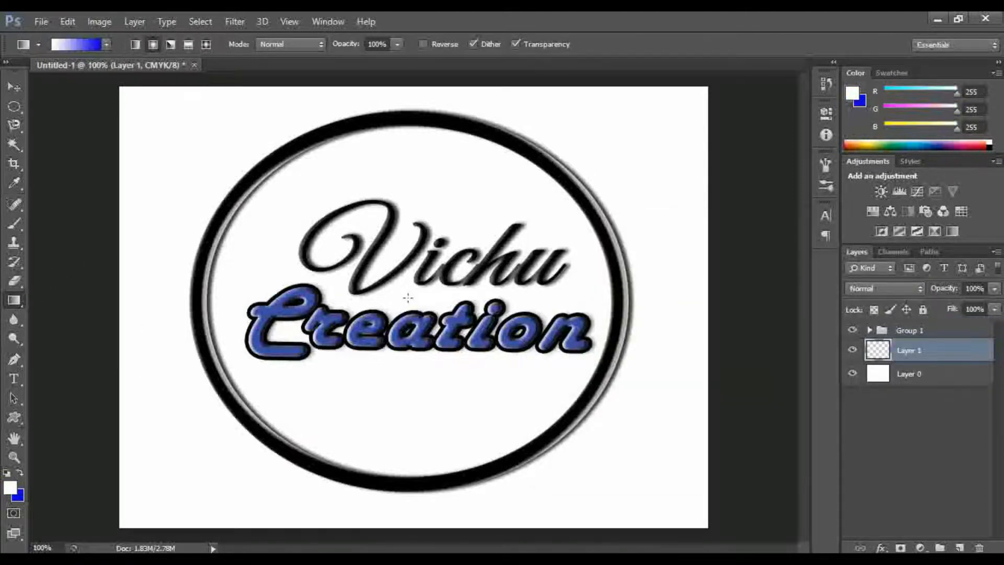
left_click_drag(408, 297, 114, 82)
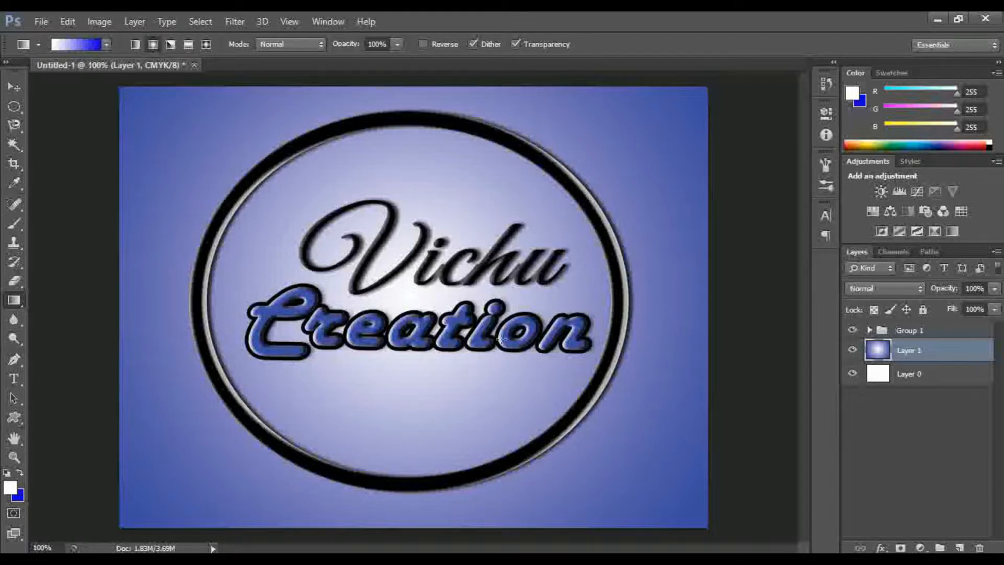
key("f")
key("f")
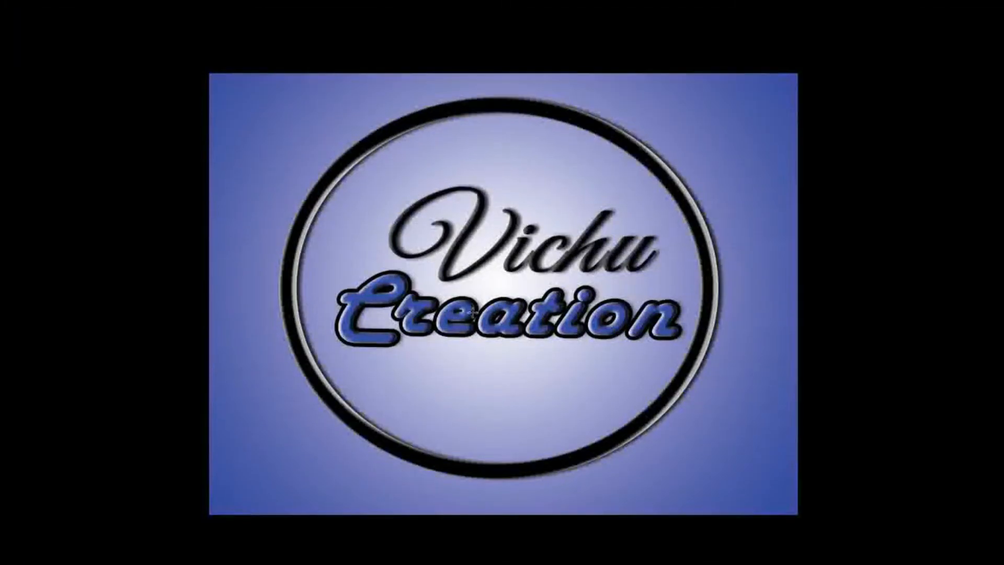
key("f")
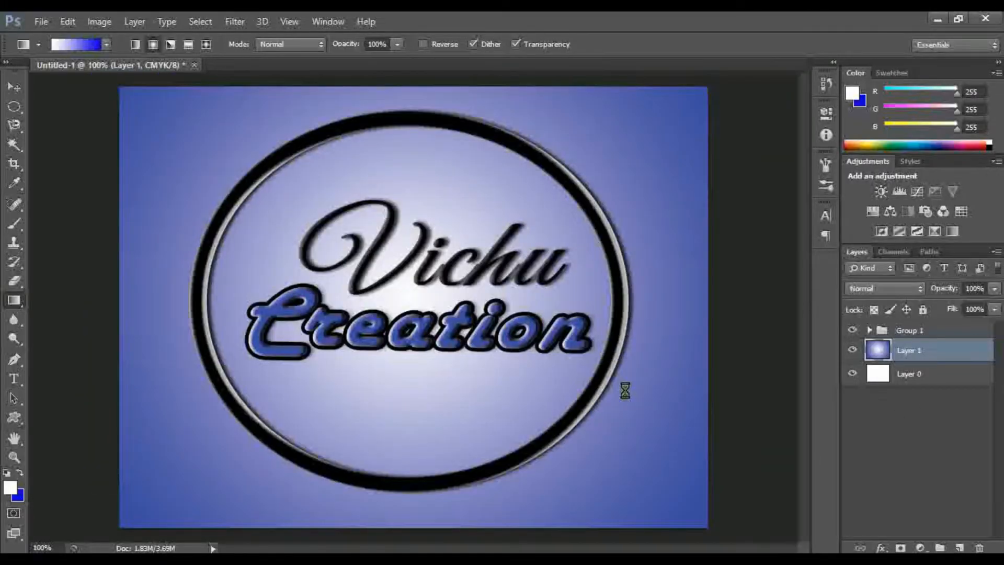
- Save a layered PSD copy named "vichu logo" in the PhotoShop Work folder with Maximize Compatibility enabled
key("ctrl+shift+s")
key("BackSpace")
type("vi")
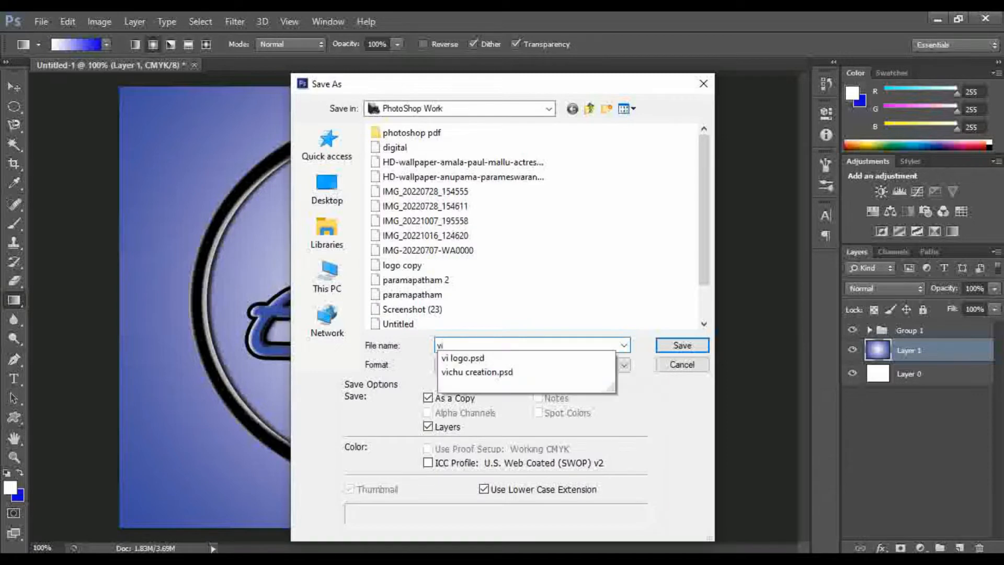
type("chu logo")
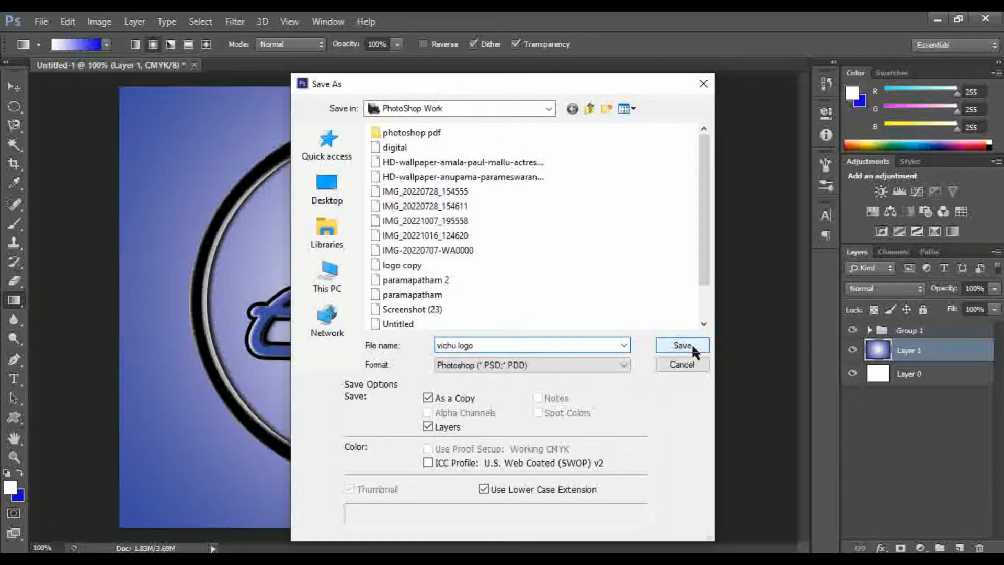
left_click(681, 345)
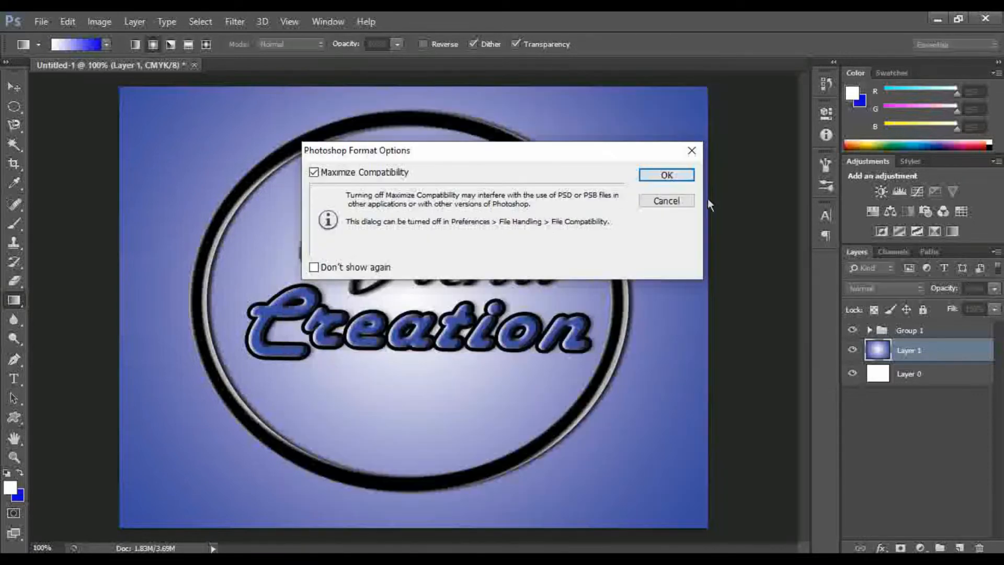
left_click(685, 172)
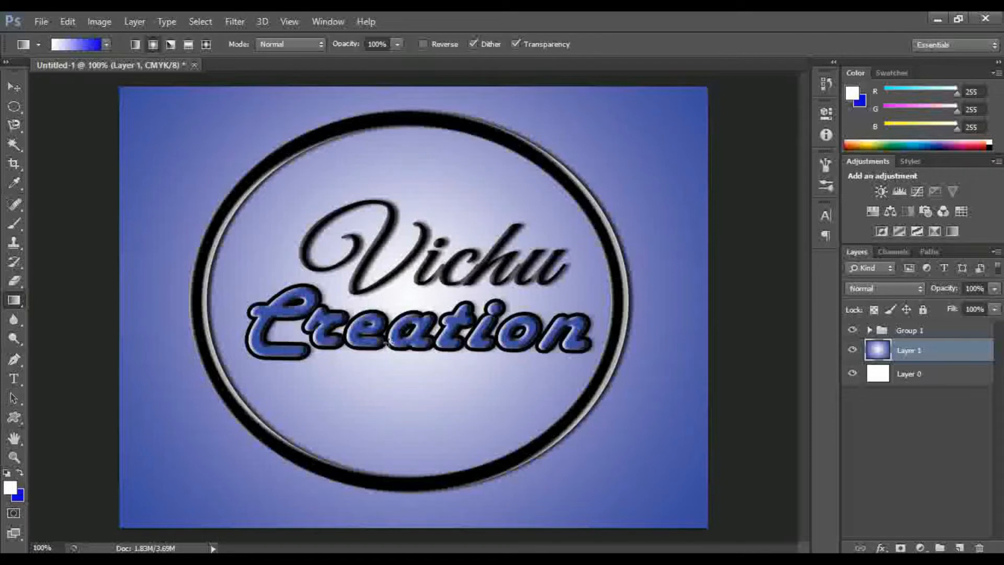